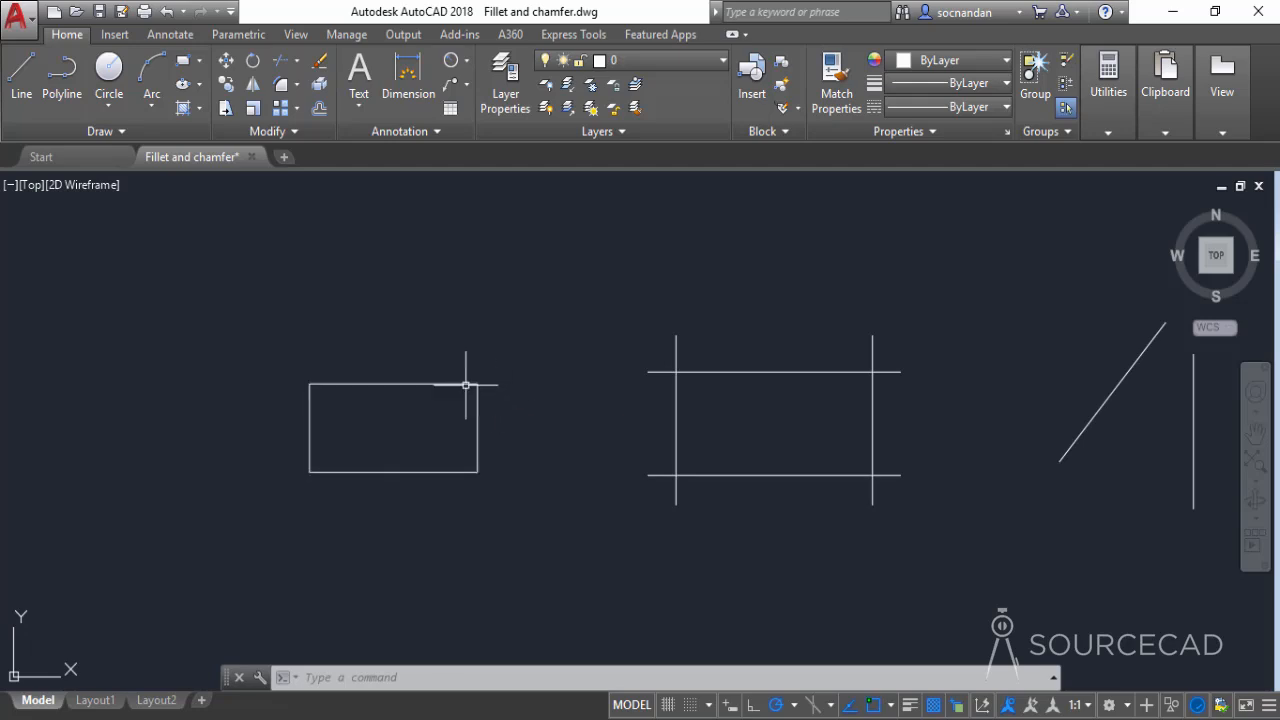
Fillet the upper-right corner of the closed rectangle with a radius of 1.
scroll(445, 410, up, 2)
middle_drag(414, 417, 553, 436)
scroll(515, 440, down, 1)
scroll(523, 434, up, 3)
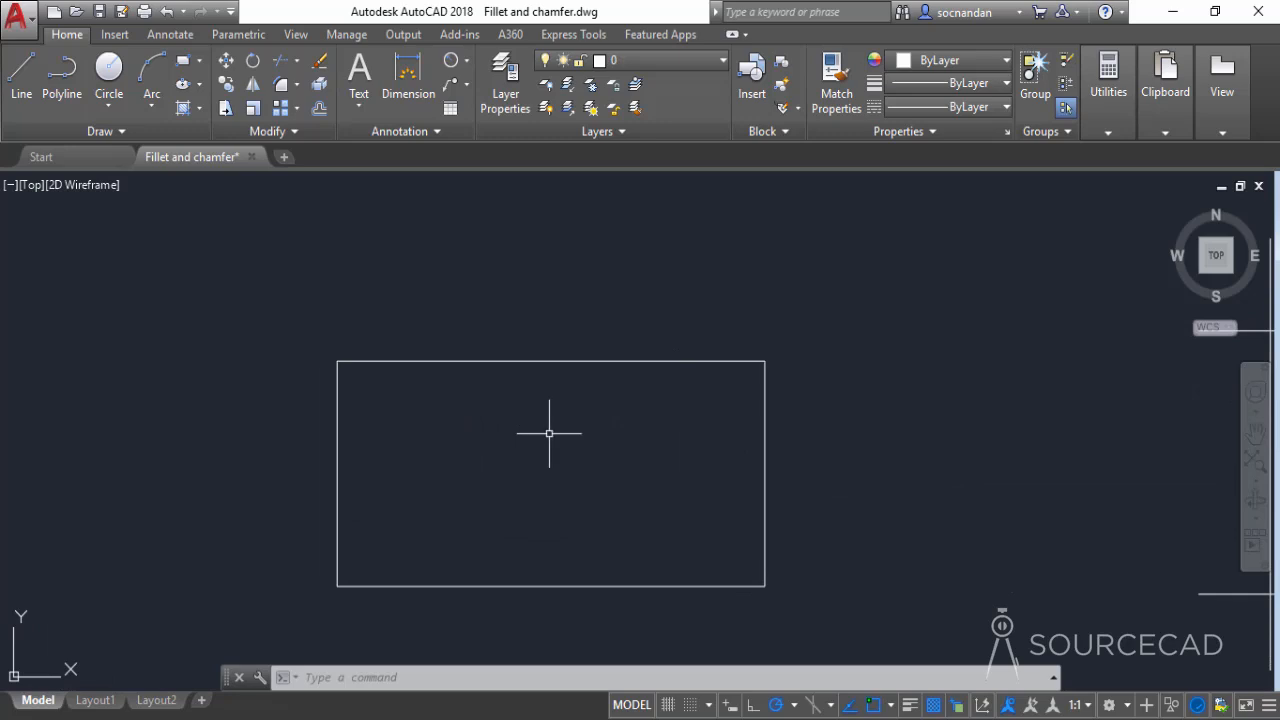
click(296, 84)
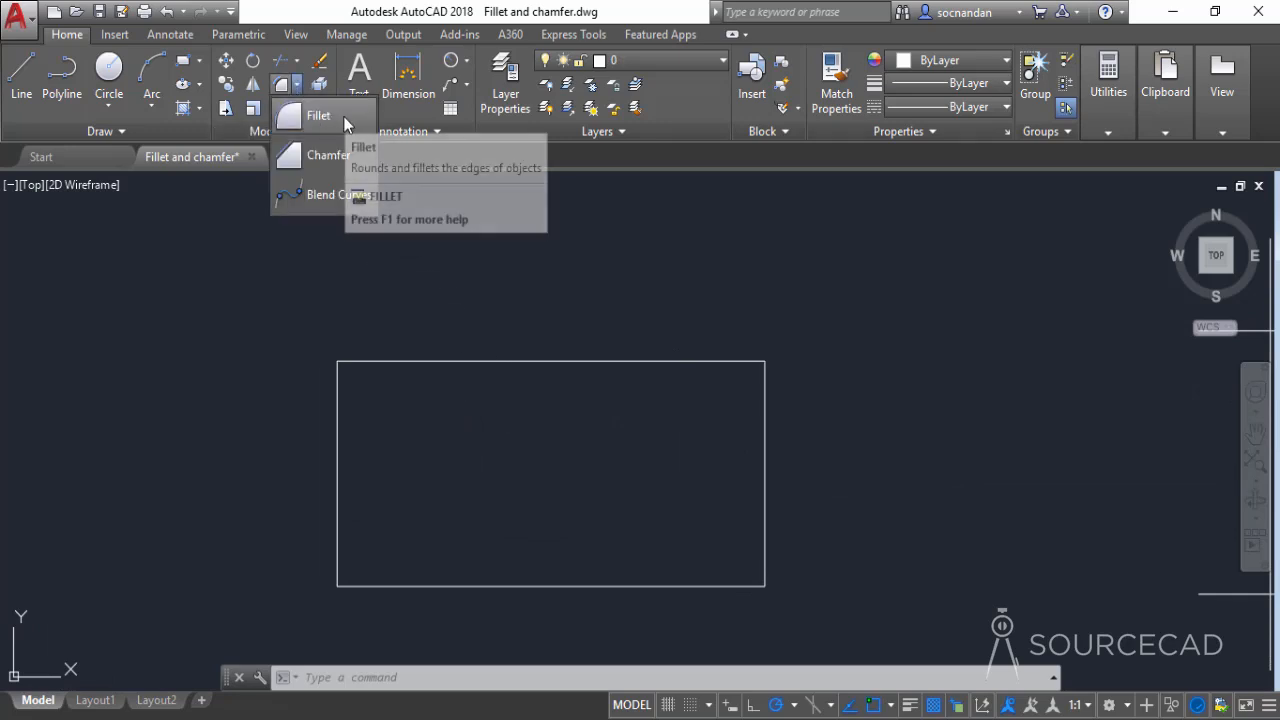
click(318, 116)
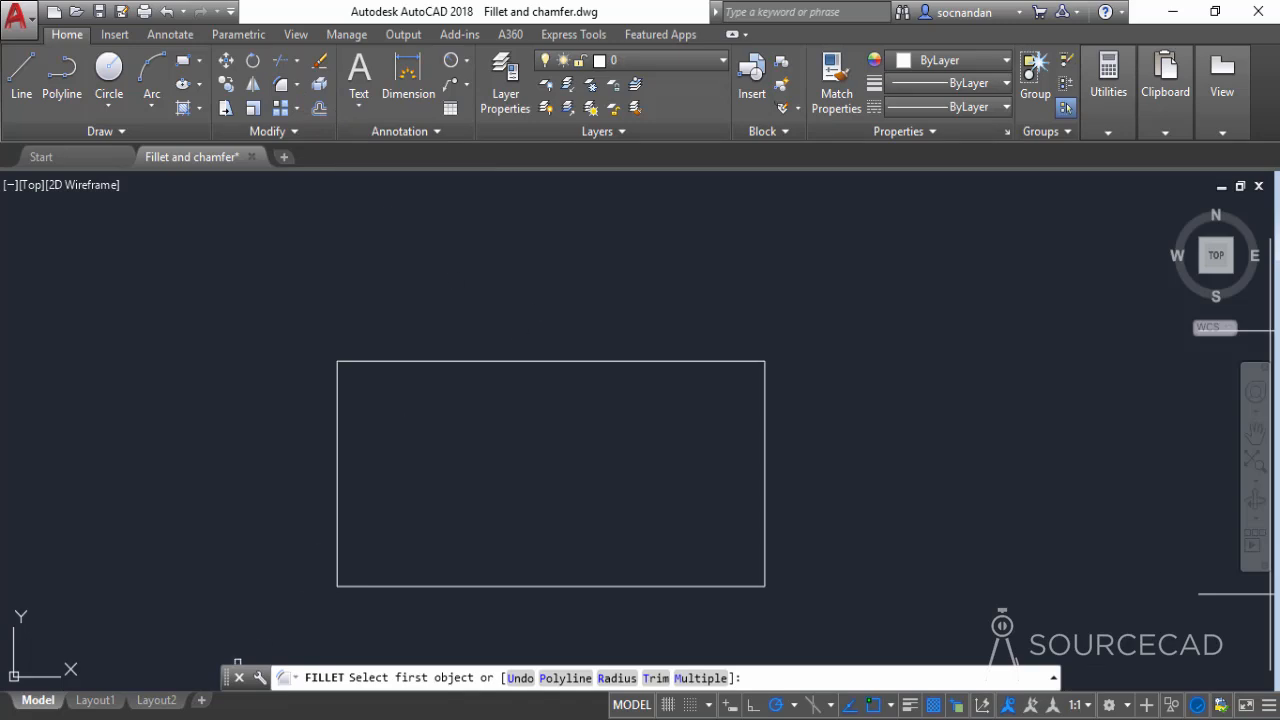
drag(237, 664, 240, 645)
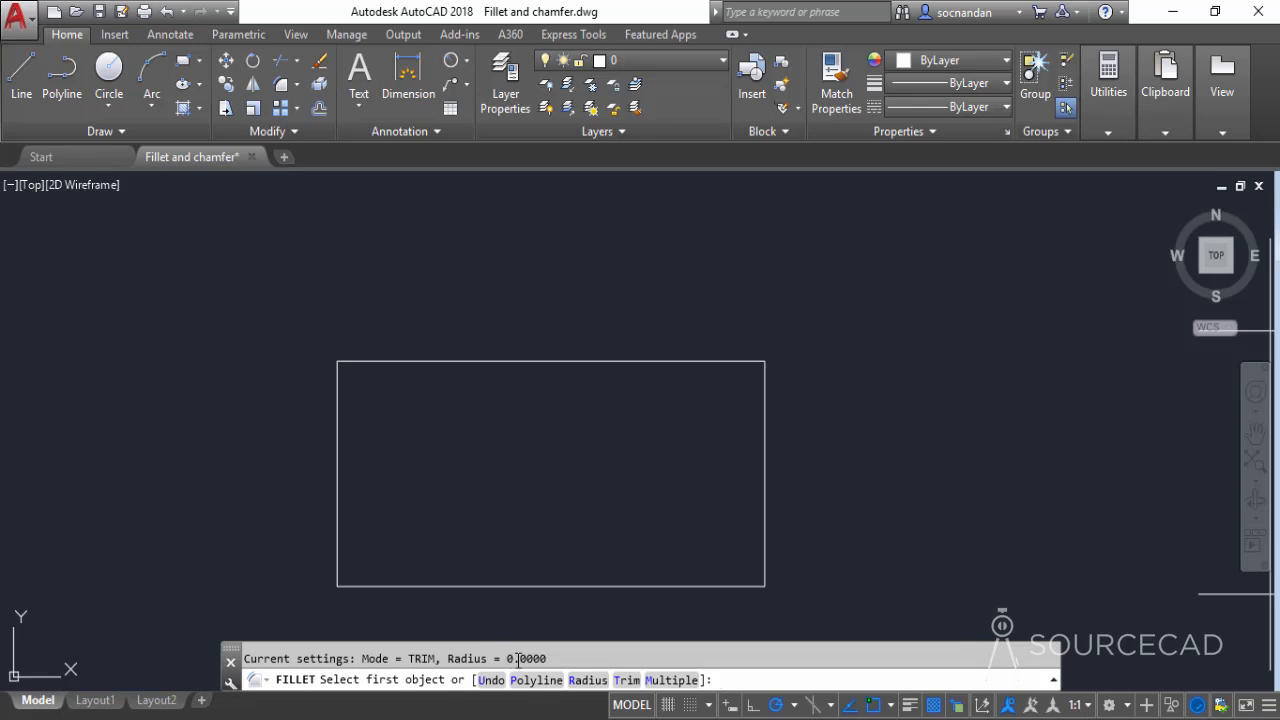
click(587, 680)
text(1)
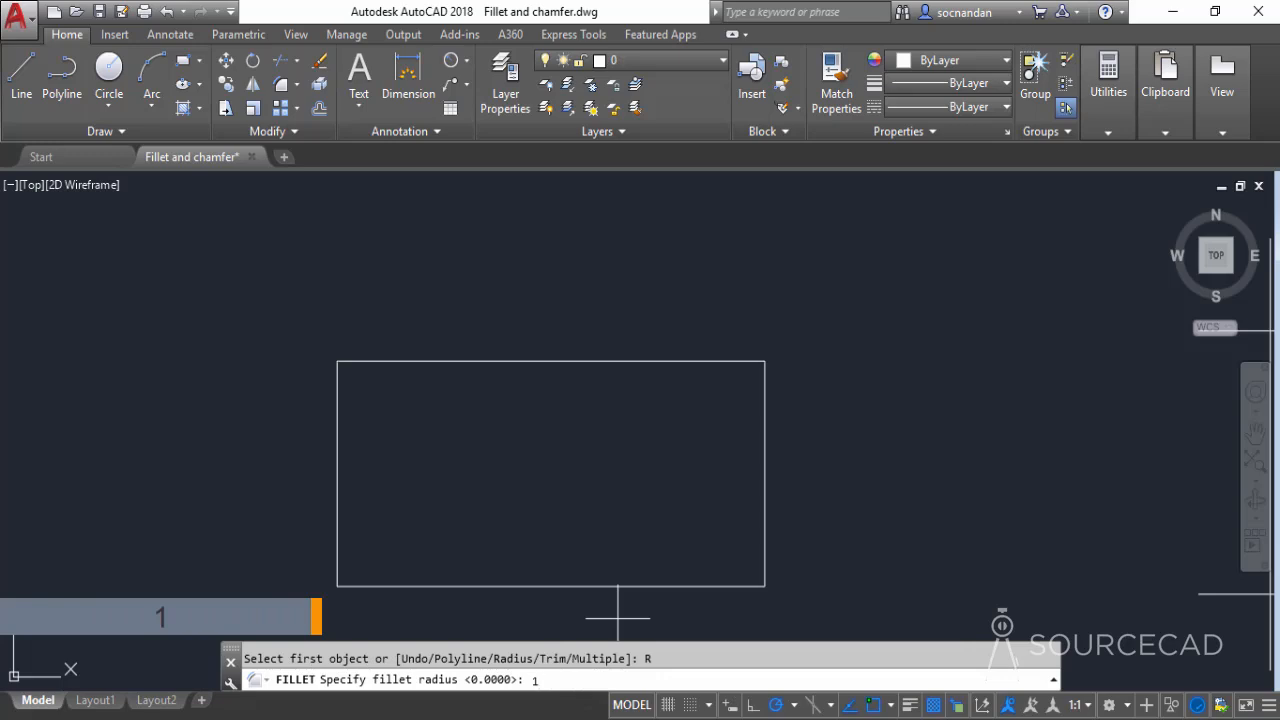
key(Return)
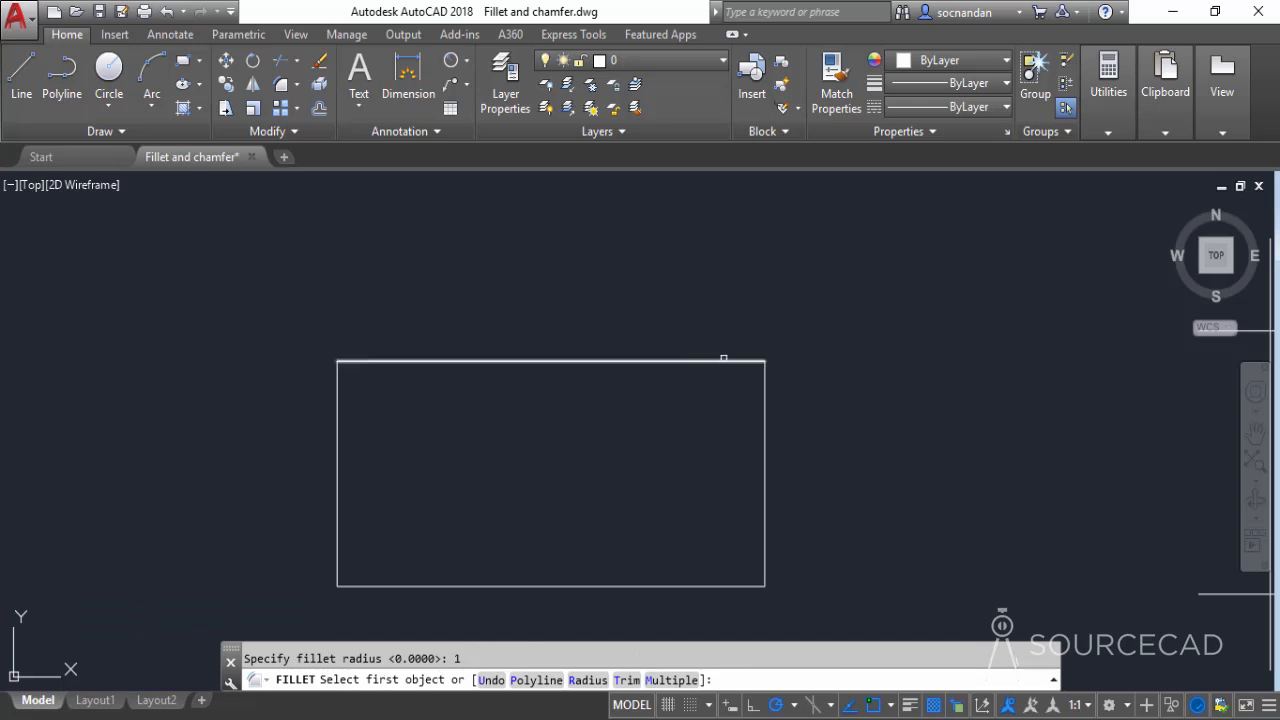
click(726, 361)
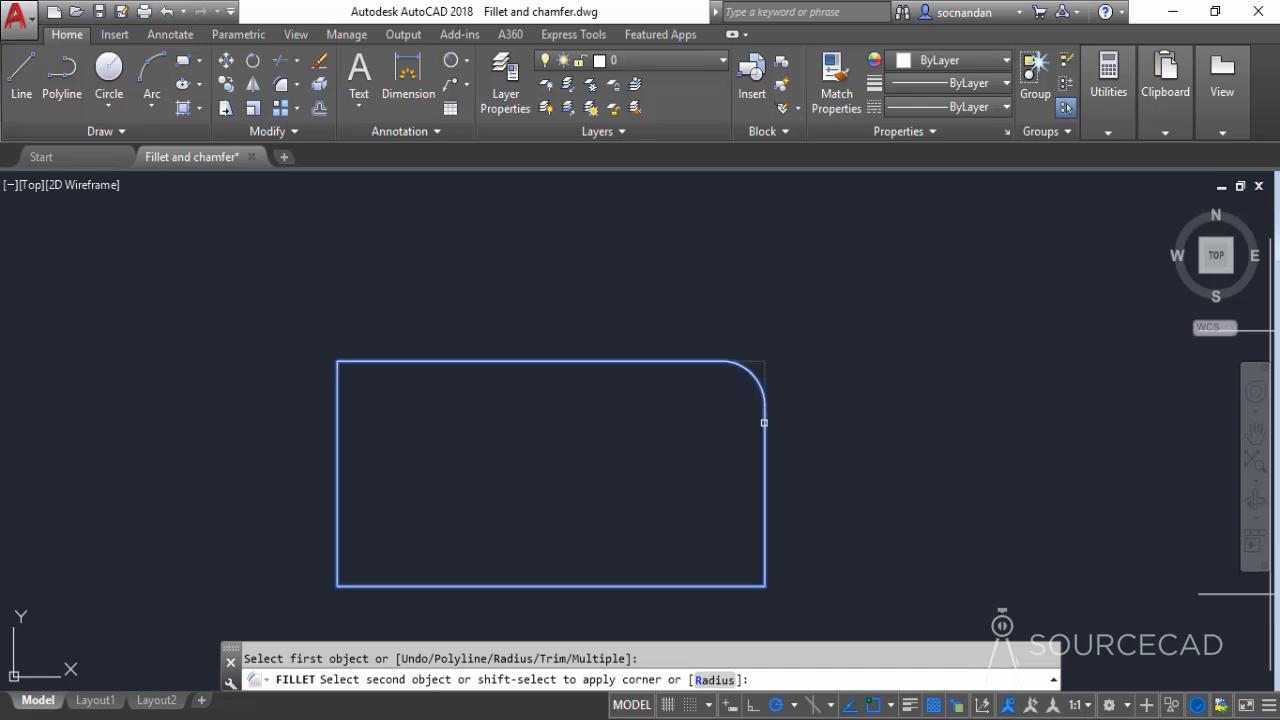
click(764, 439)
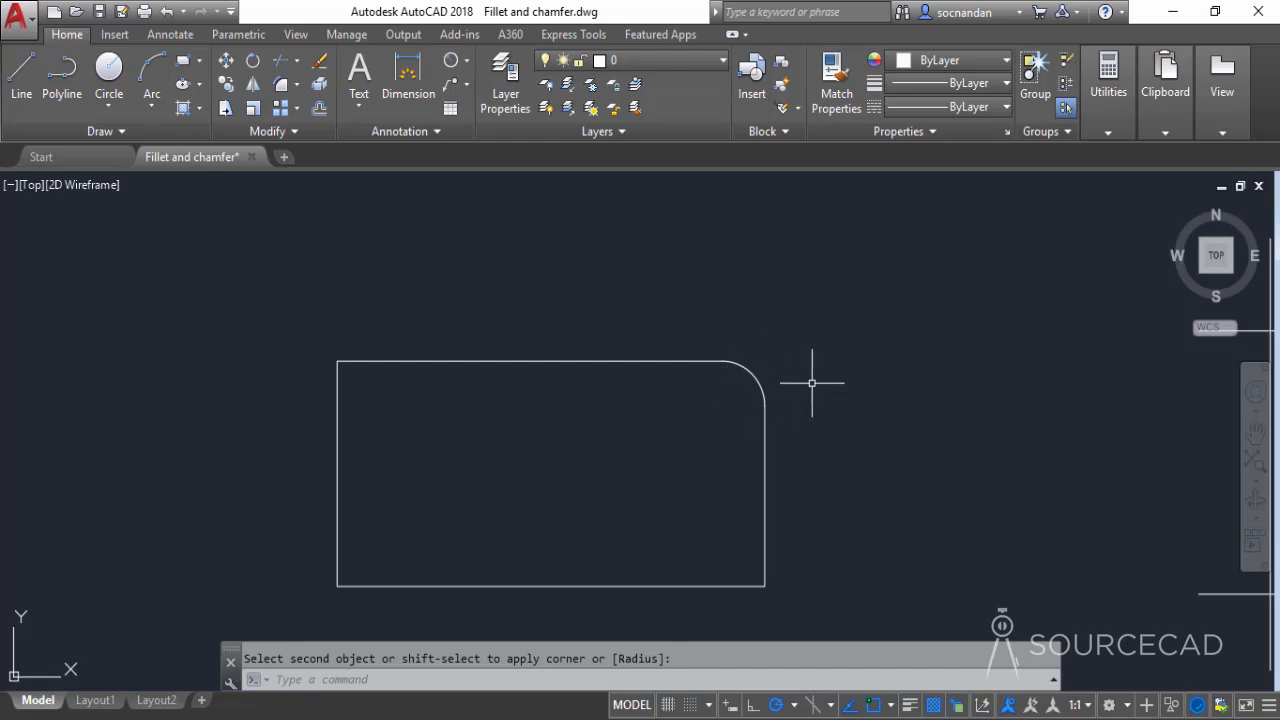
Fillet the rectangle's lower-right corner with the same radius, and undo the fillets on both right-hand corners.
key(Return)
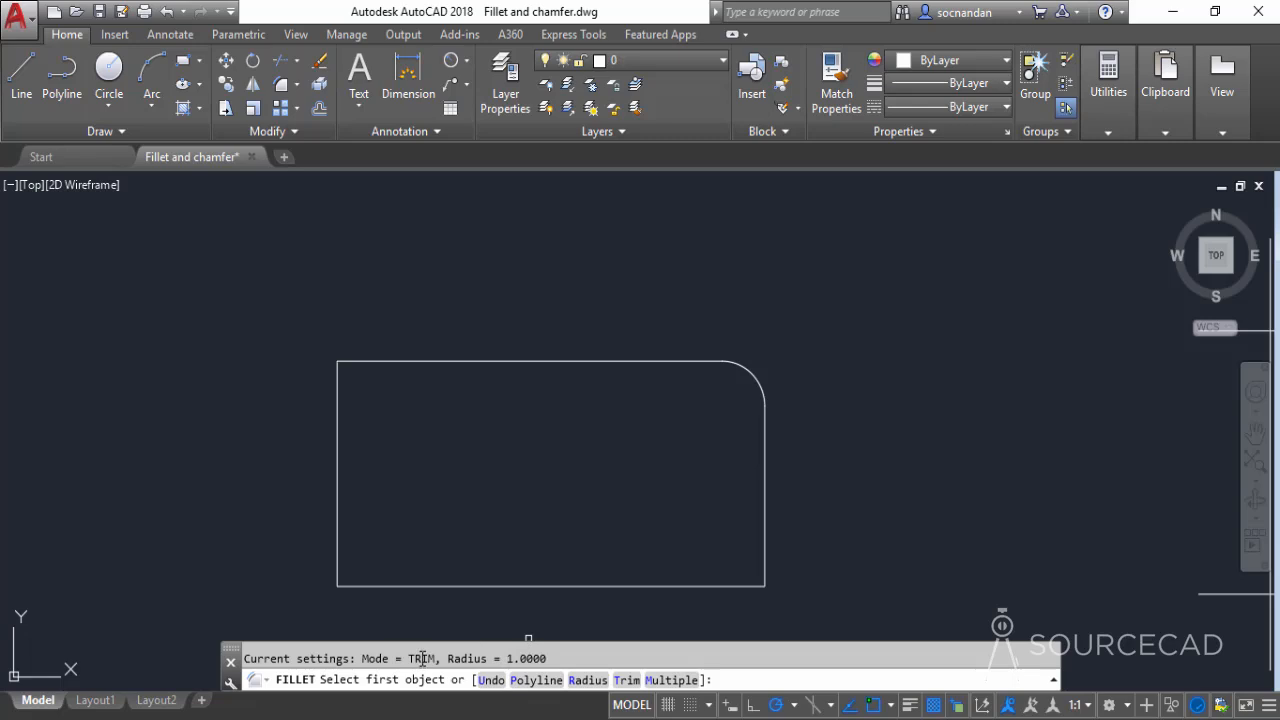
click(705, 585)
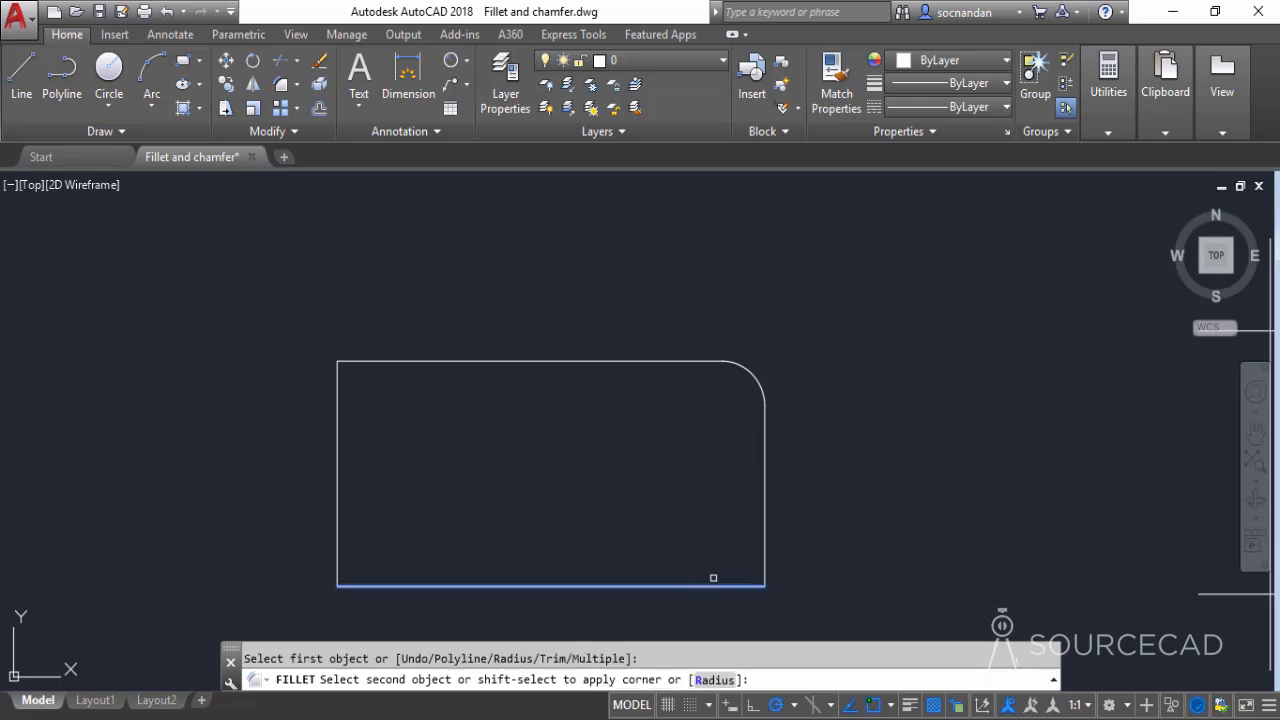
click(763, 535)
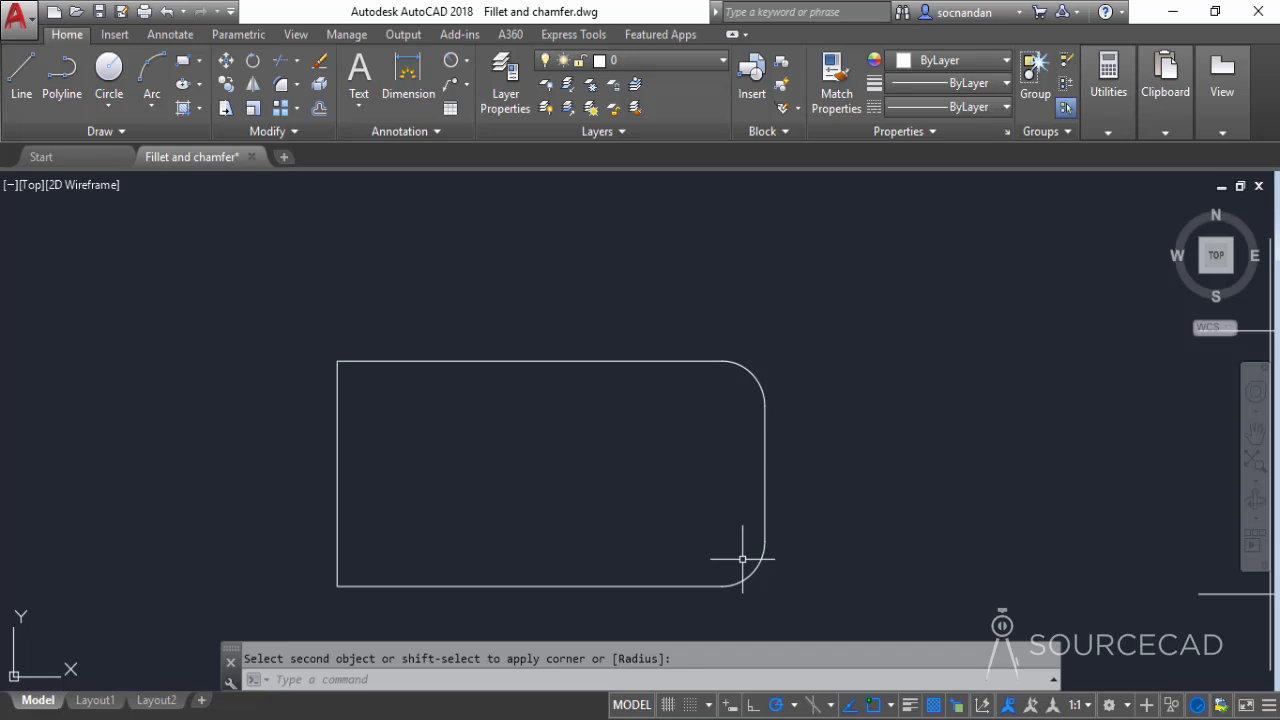
key(ctrl+z)
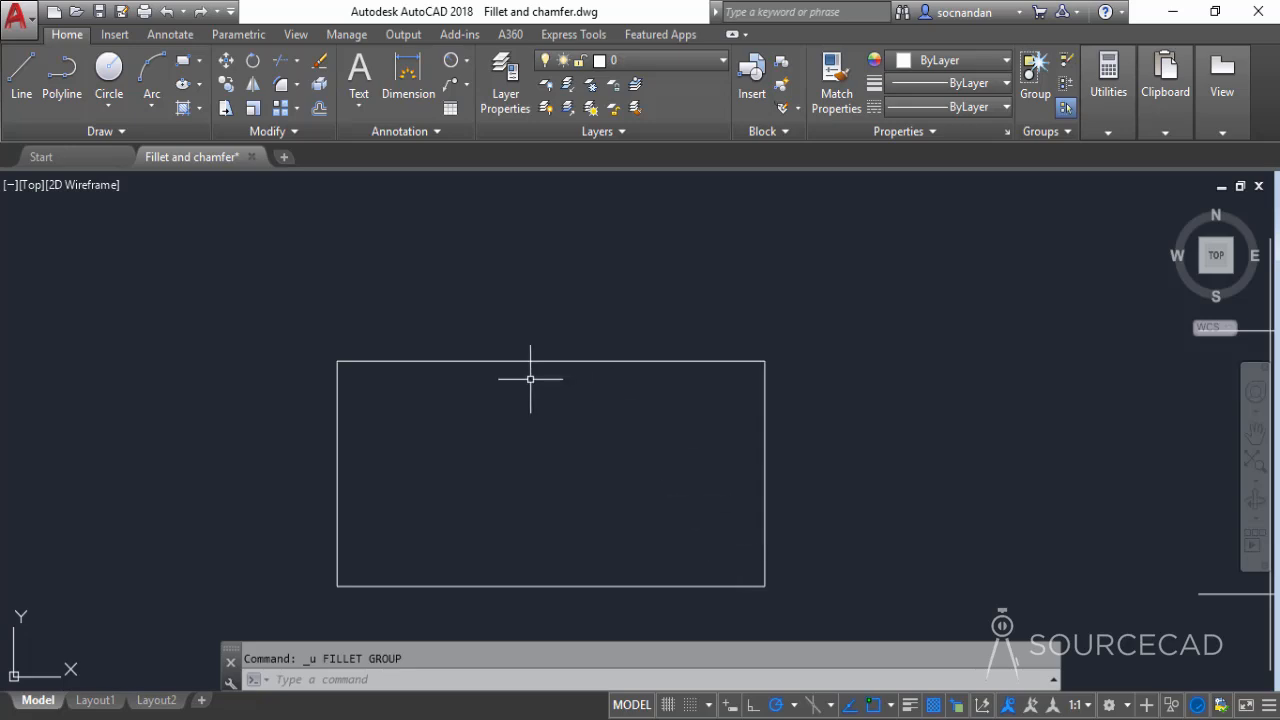
Fillet the rectangle's two right-hand corners in one Fillet command, using radius 1 and the Multiple option.
click(282, 88)
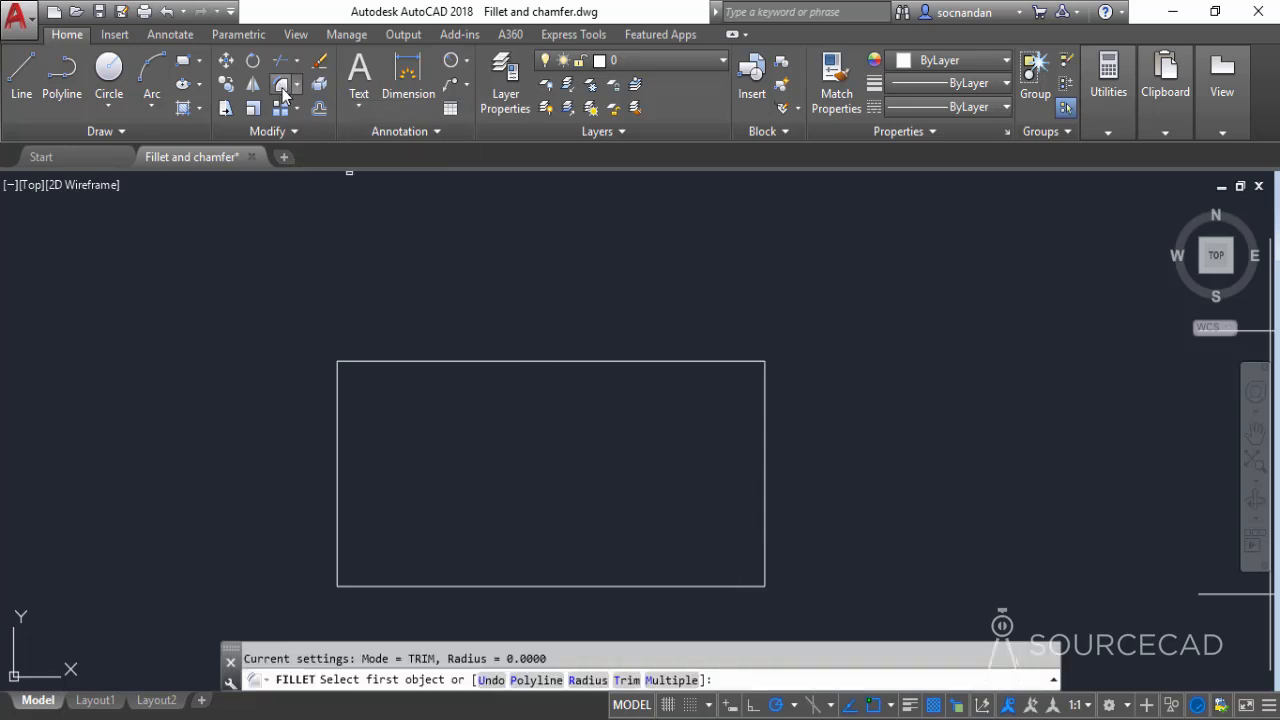
click(587, 680)
text(1)
key(Return)
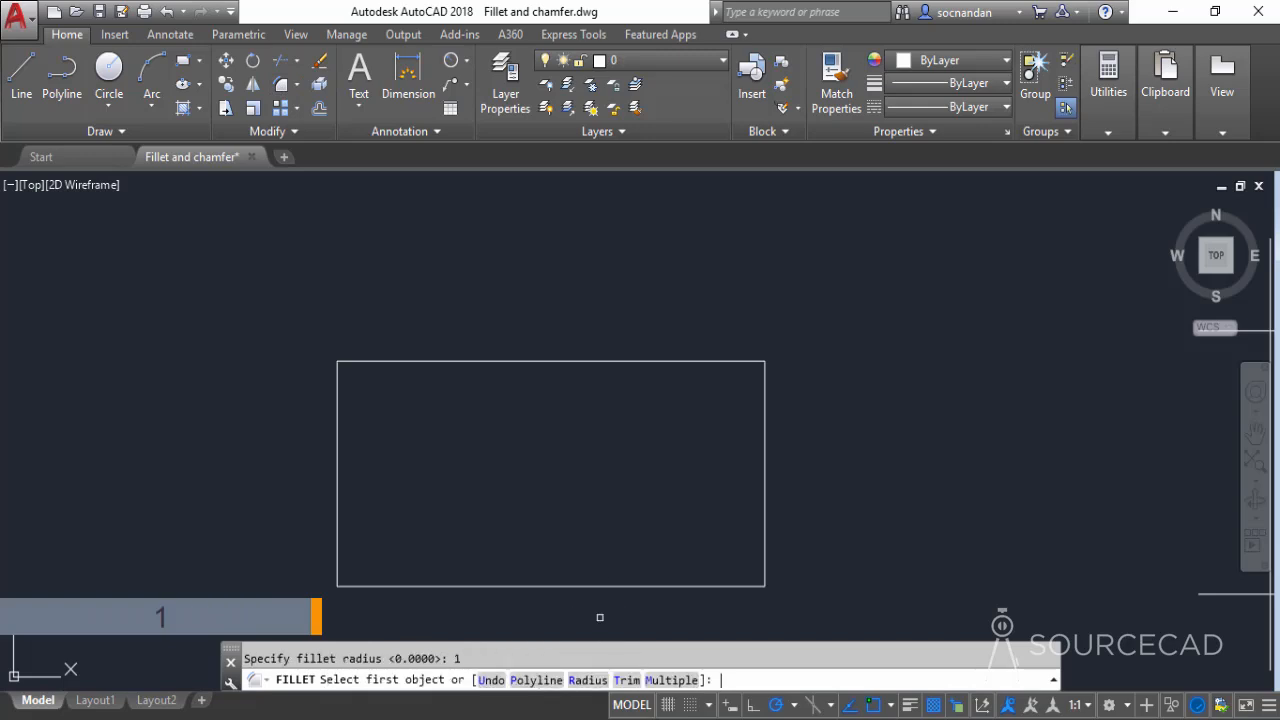
click(670, 682)
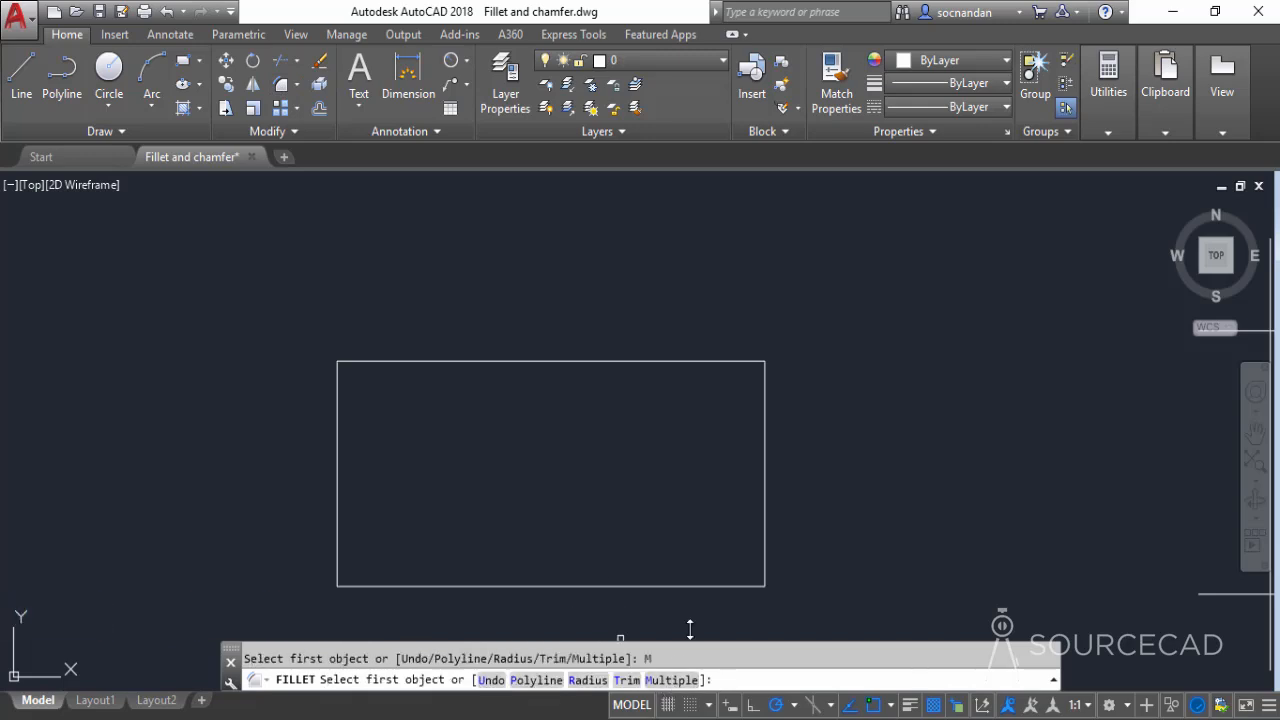
click(728, 361)
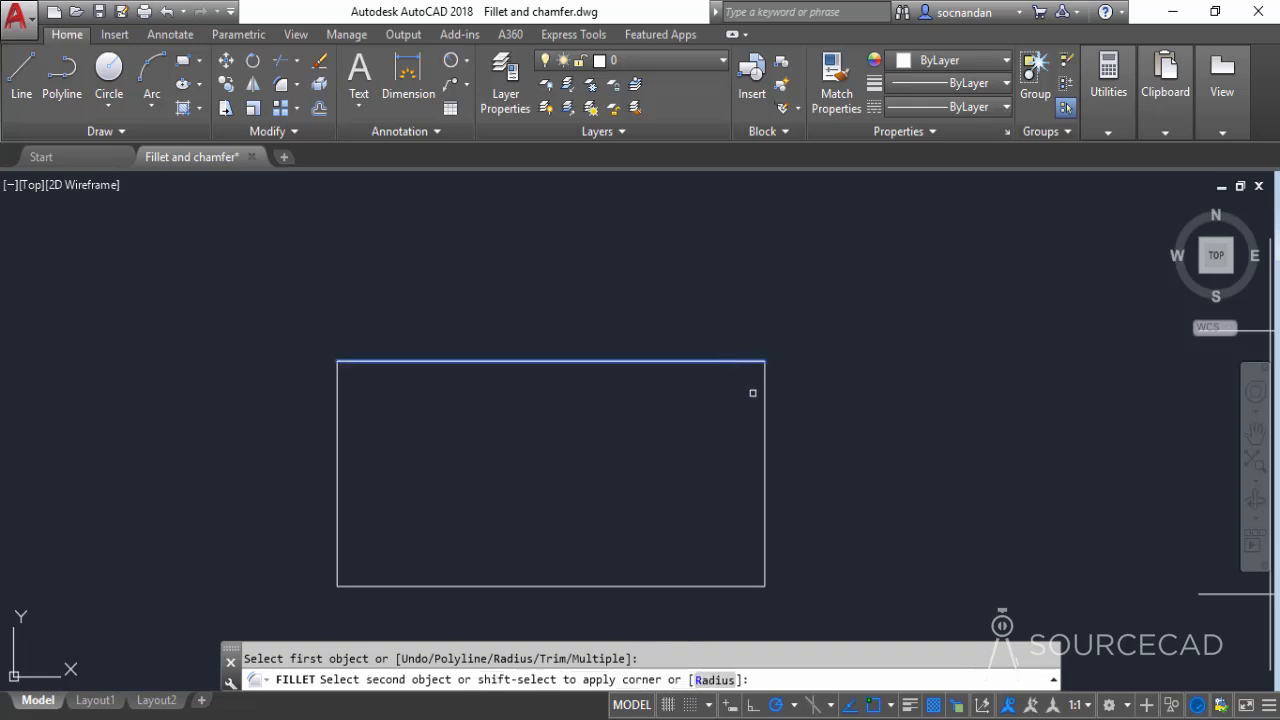
click(765, 410)
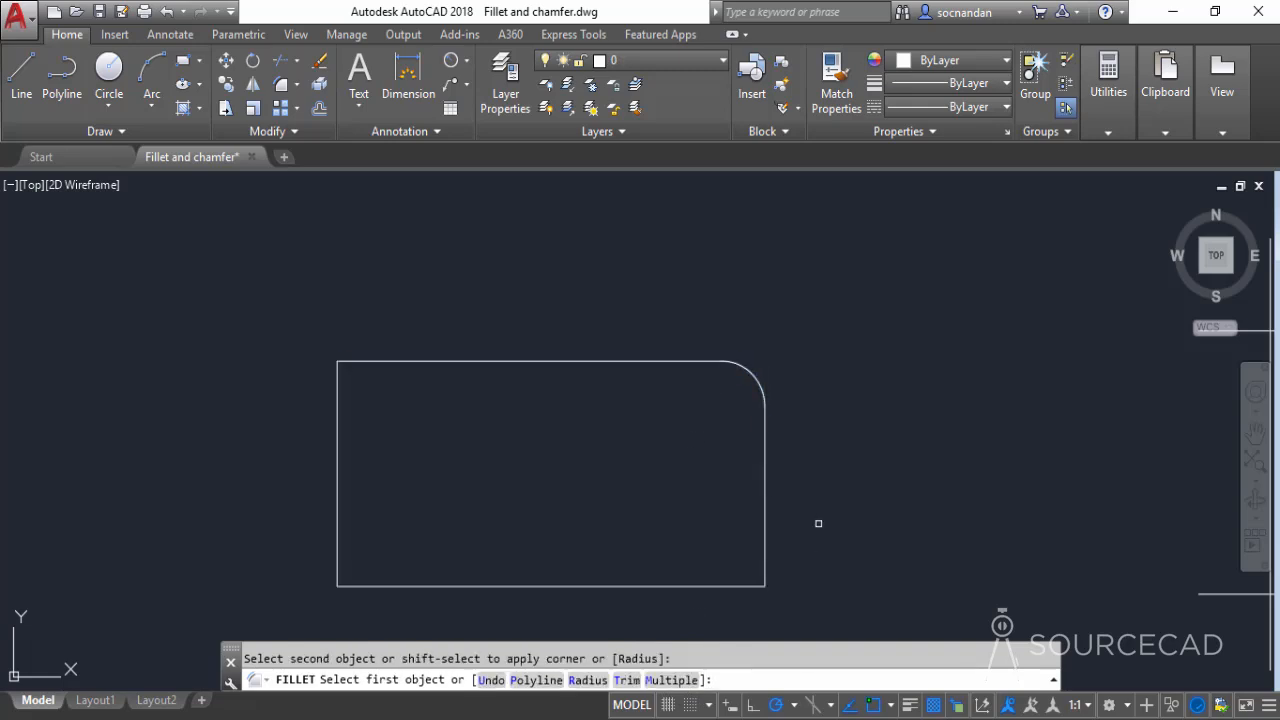
click(765, 520)
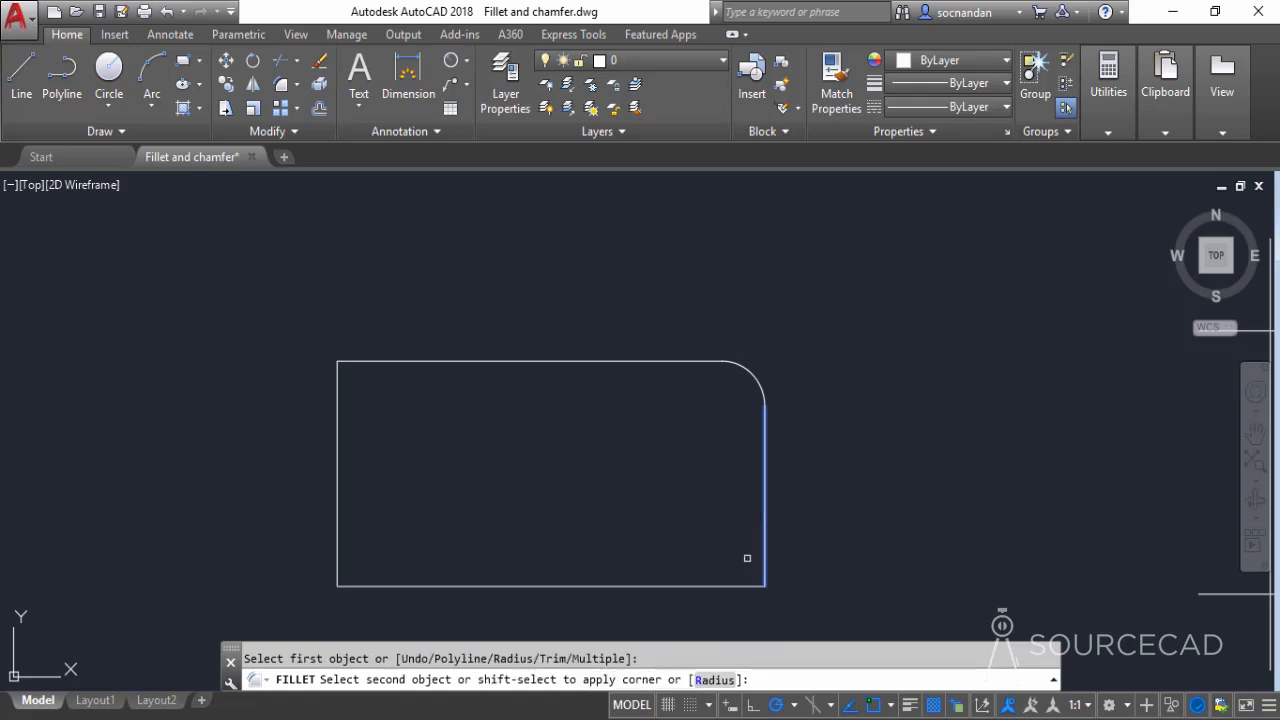
click(732, 590)
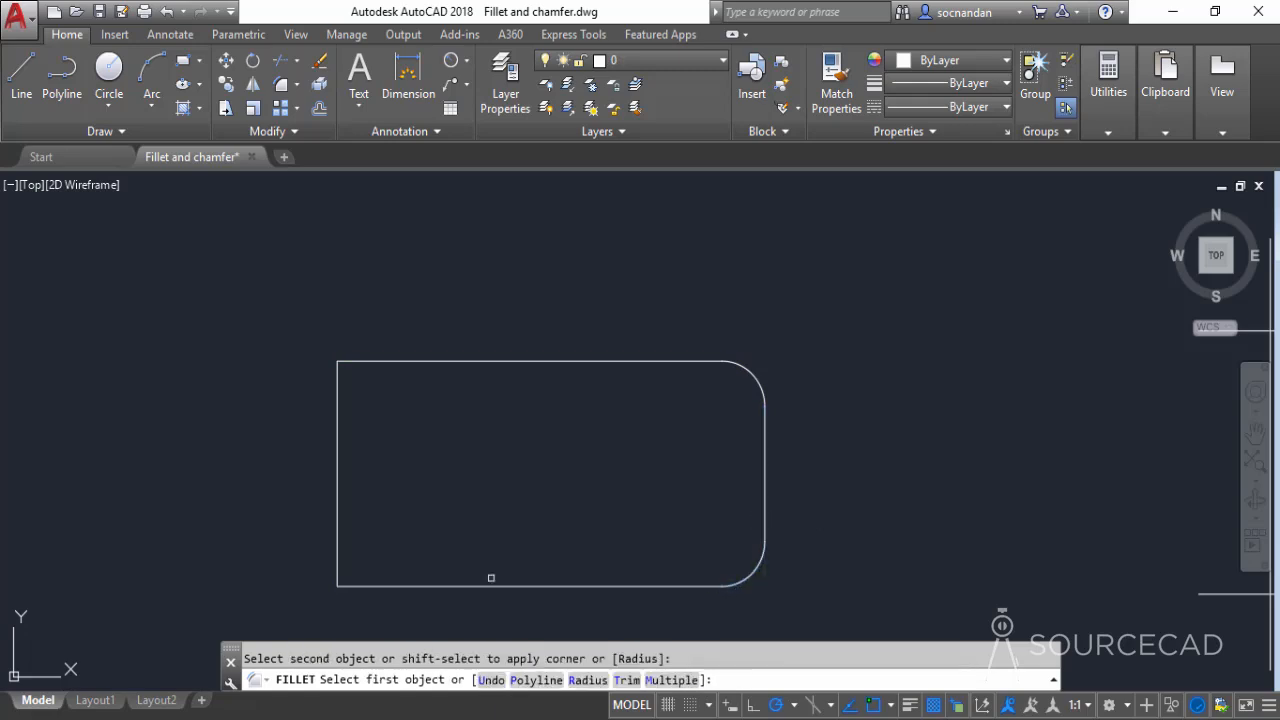
Fillet the rectangle's two left-hand corners in the same command, and undo the whole multiple fillet.
click(347, 569)
click(366, 585)
click(337, 428)
click(392, 362)
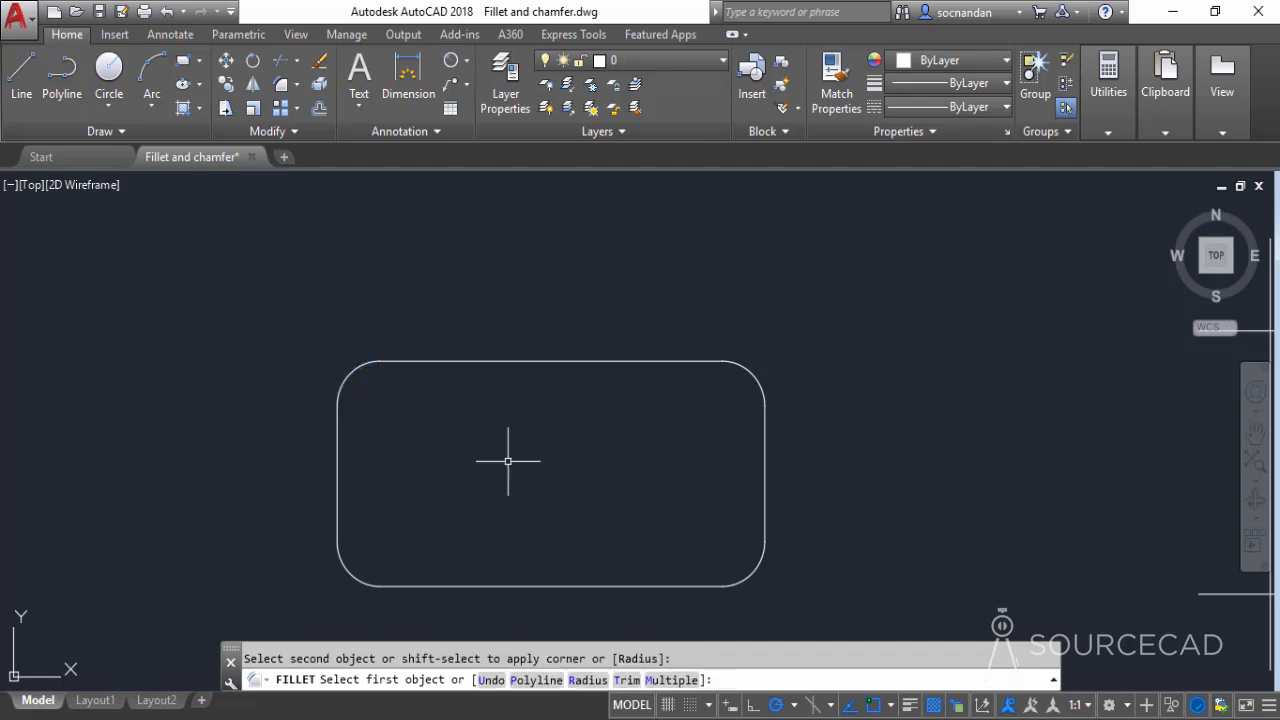
key(Escape)
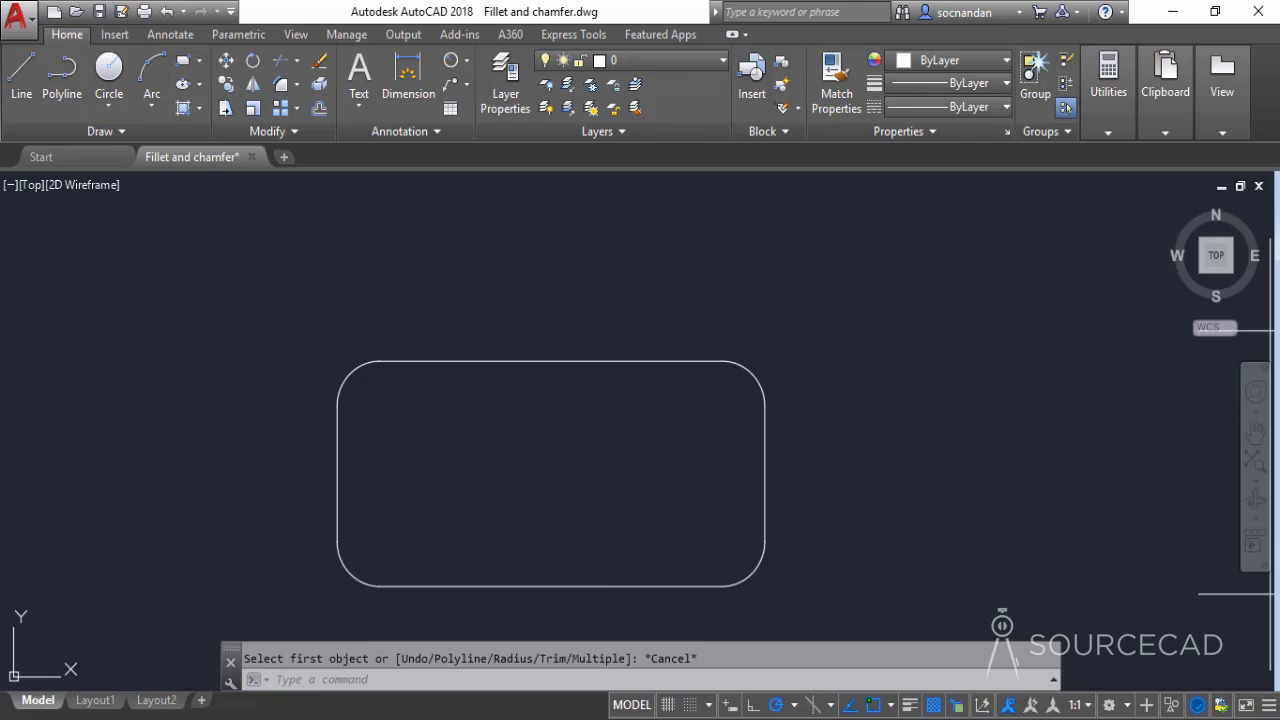
key(ctrl+z)
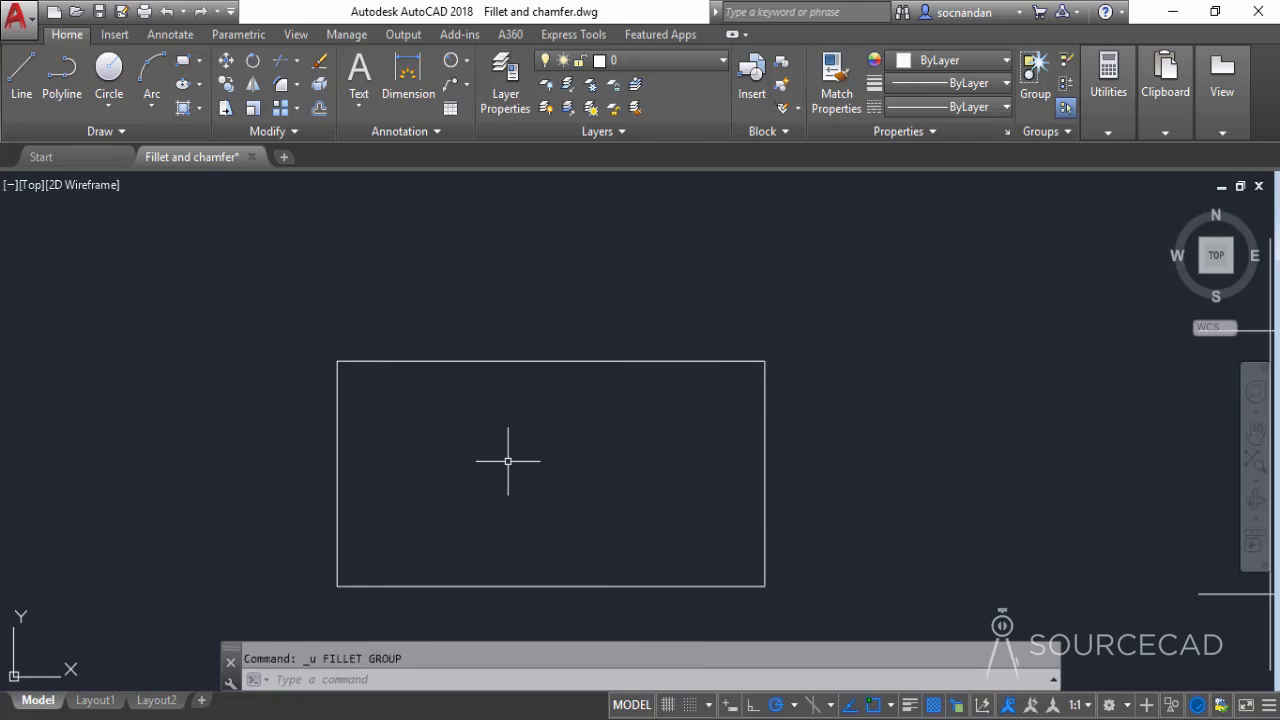
Fillet all corners of the rectangle at once with the Polyline option and radius 1, and undo it.
click(510, 358)
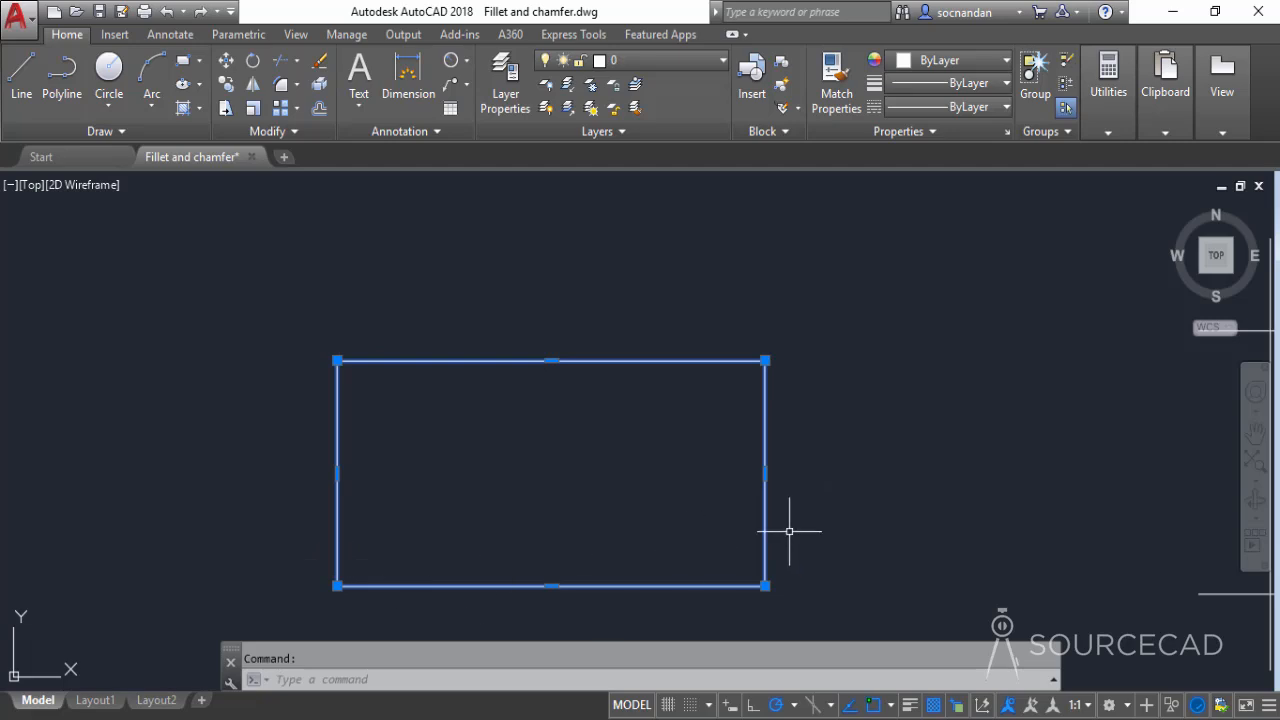
key(Escape)
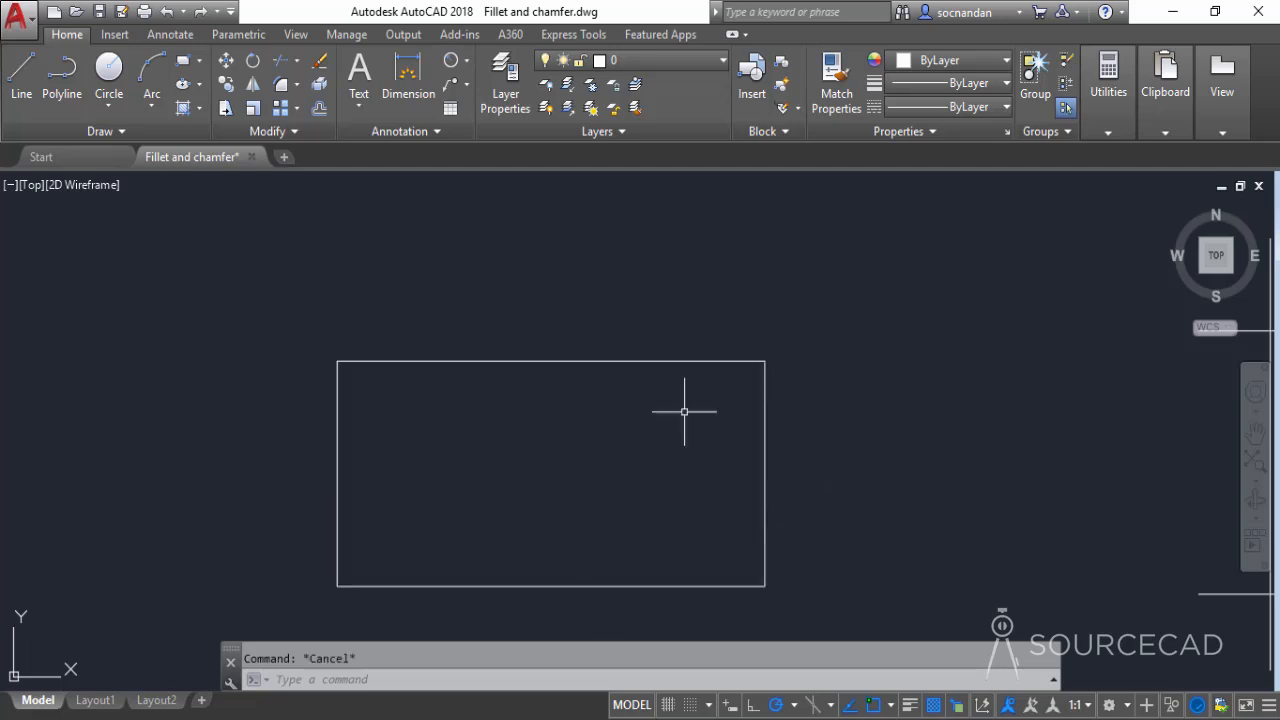
click(284, 89)
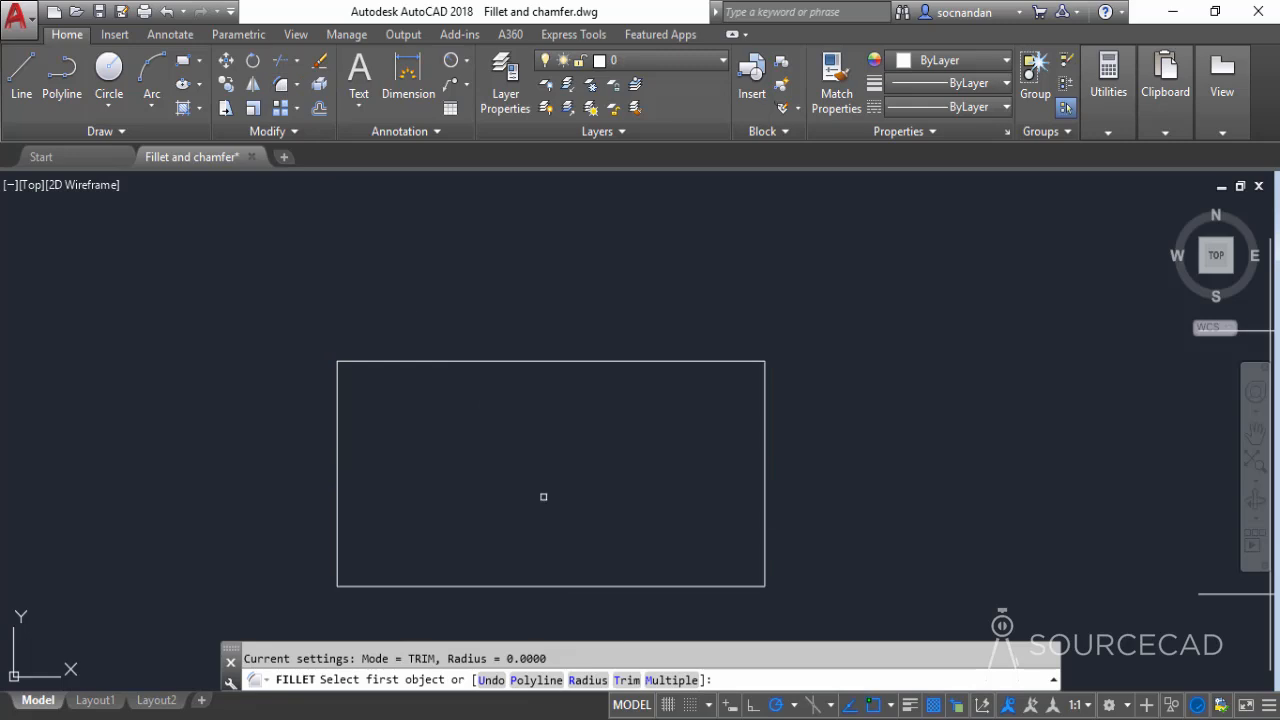
click(588, 680)
text(1)
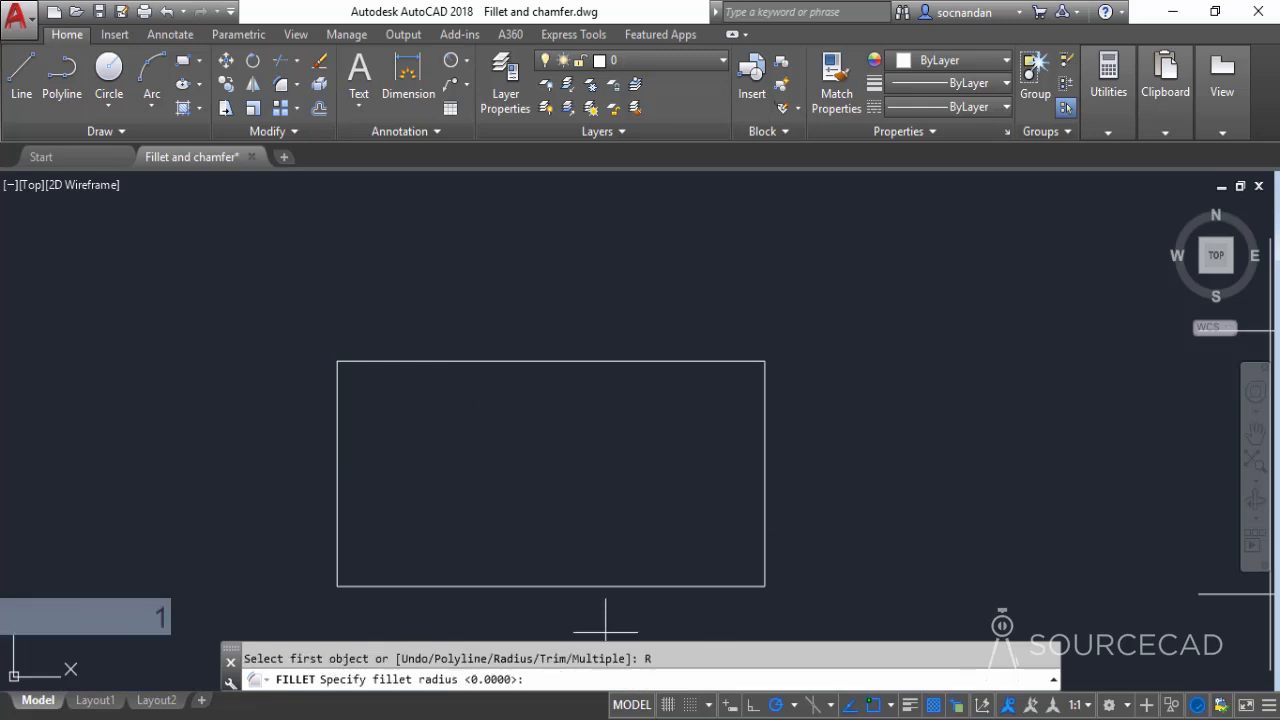
key(Return)
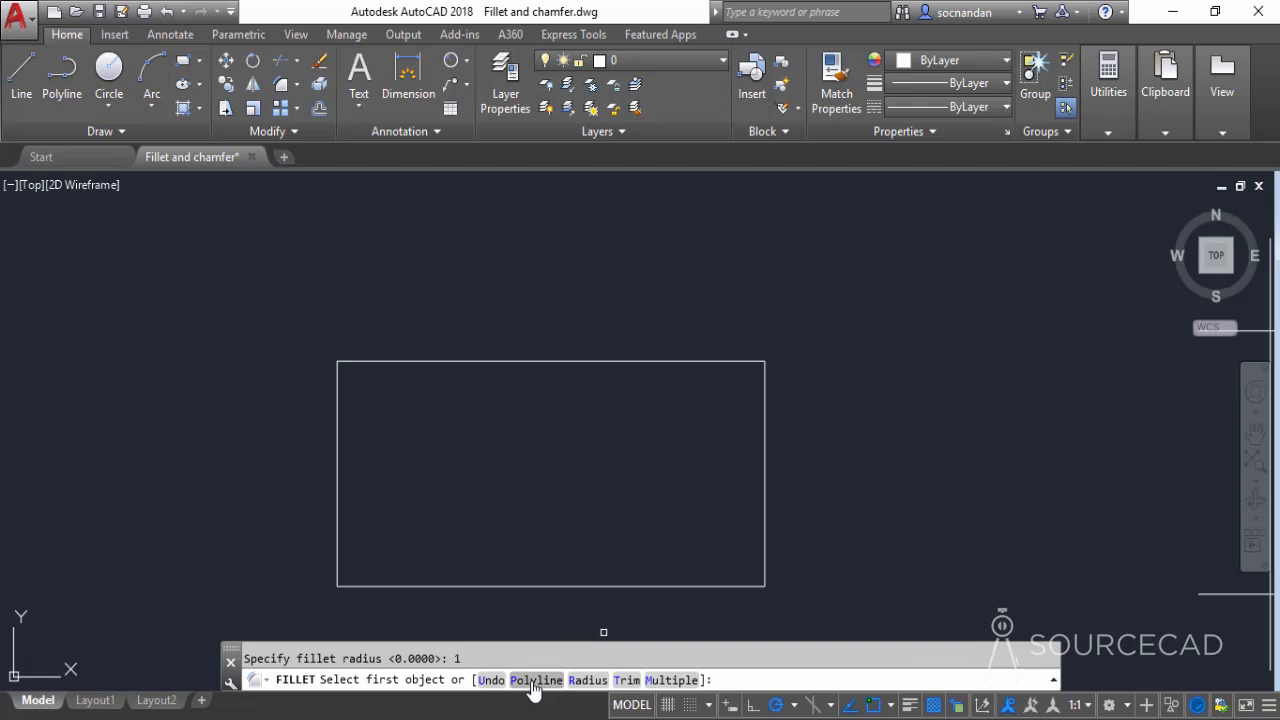
click(535, 680)
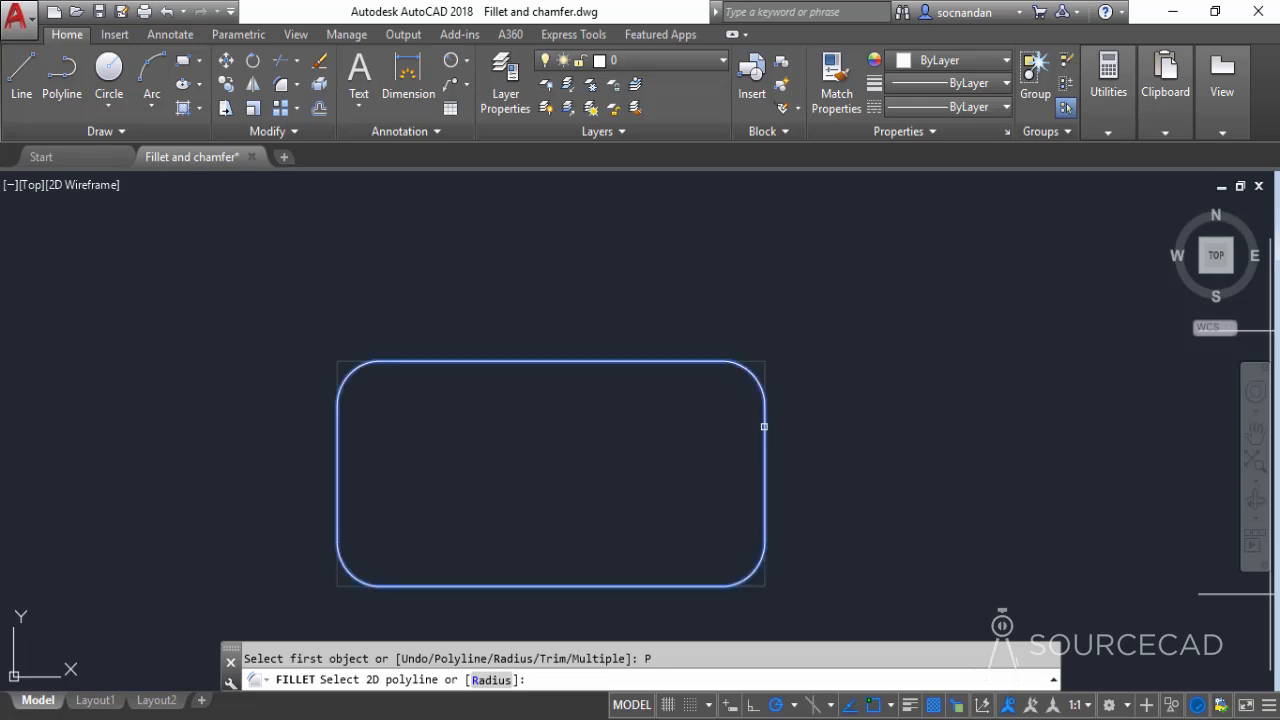
click(764, 426)
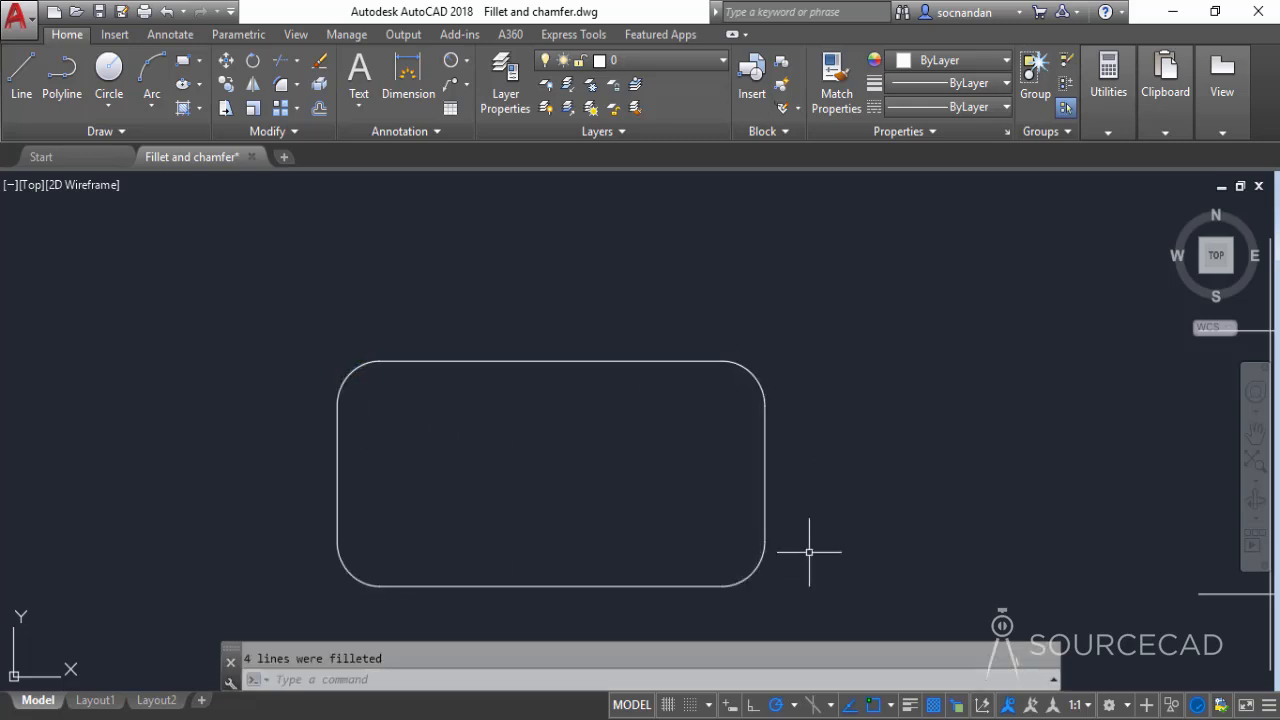
key(ctrl+z)
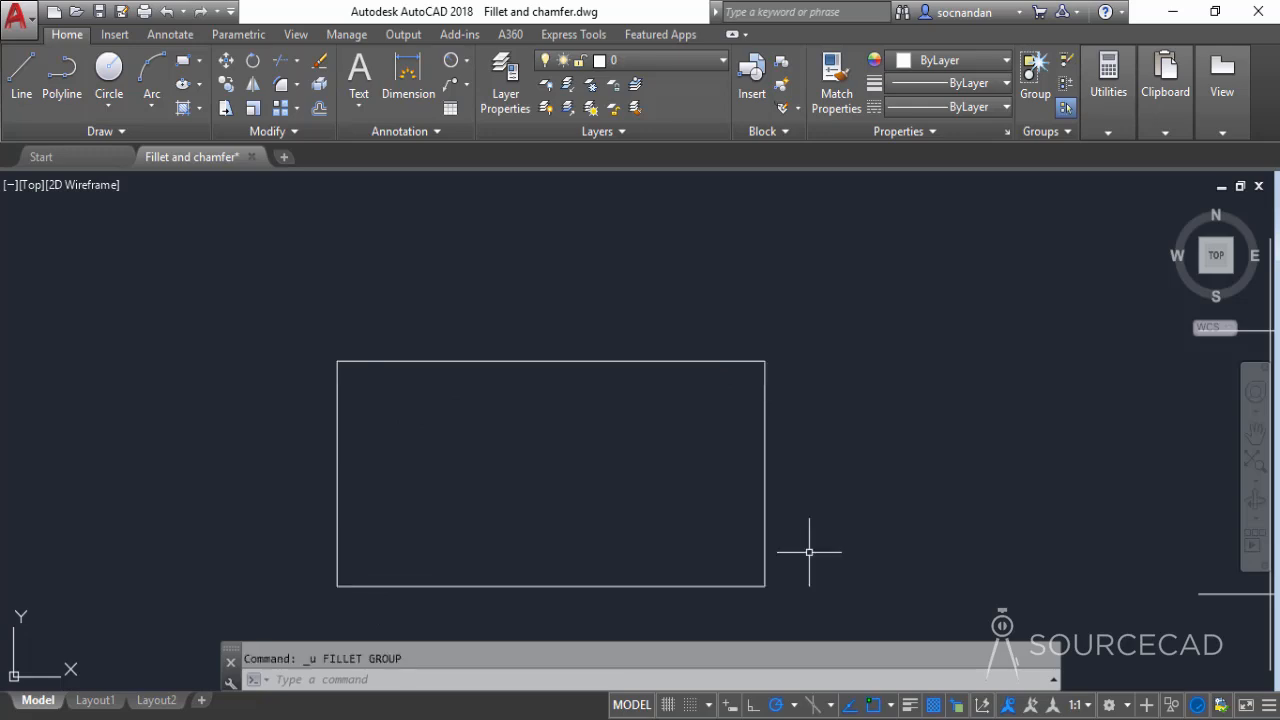
Fillet the upper-left crossing of the four intersecting lines with a radius of 1.
scroll(809, 551, down, 2)
mouse_move(903, 528)
middle_down()
mouse_move(767, 492)
mouse_move(483, 491)
mouse_move(414, 477)
middle_up()
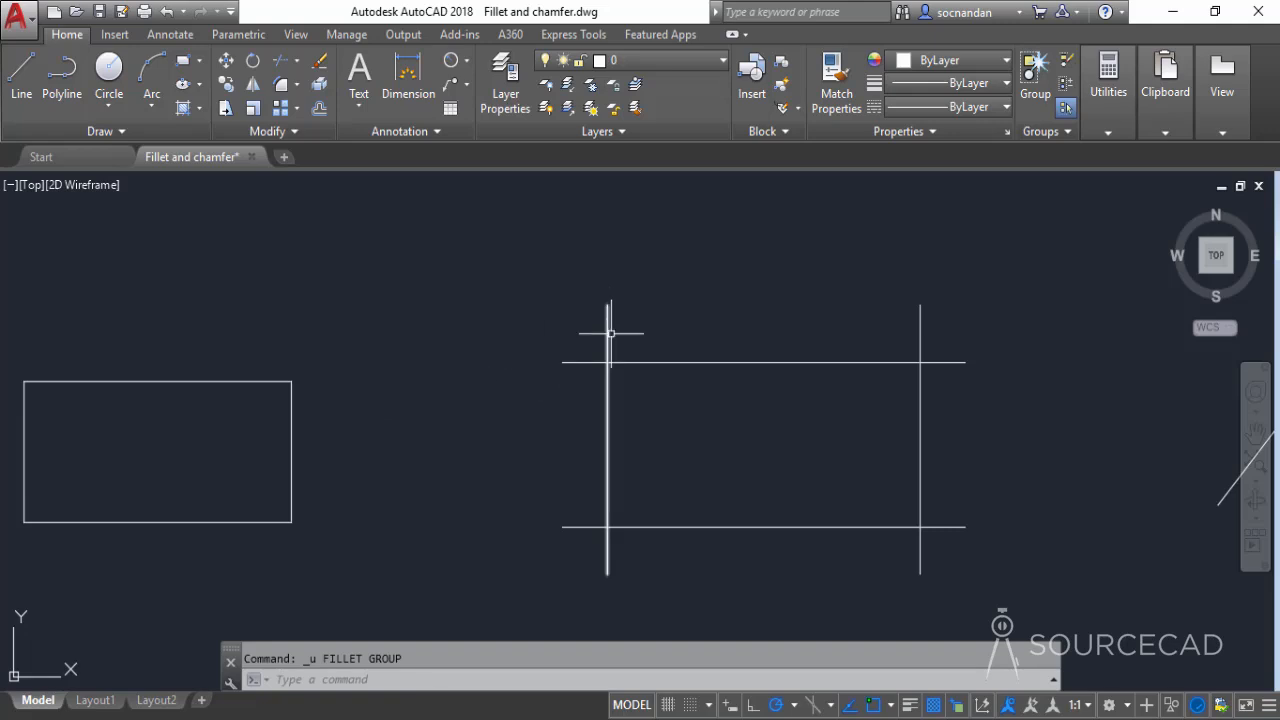
click(281, 86)
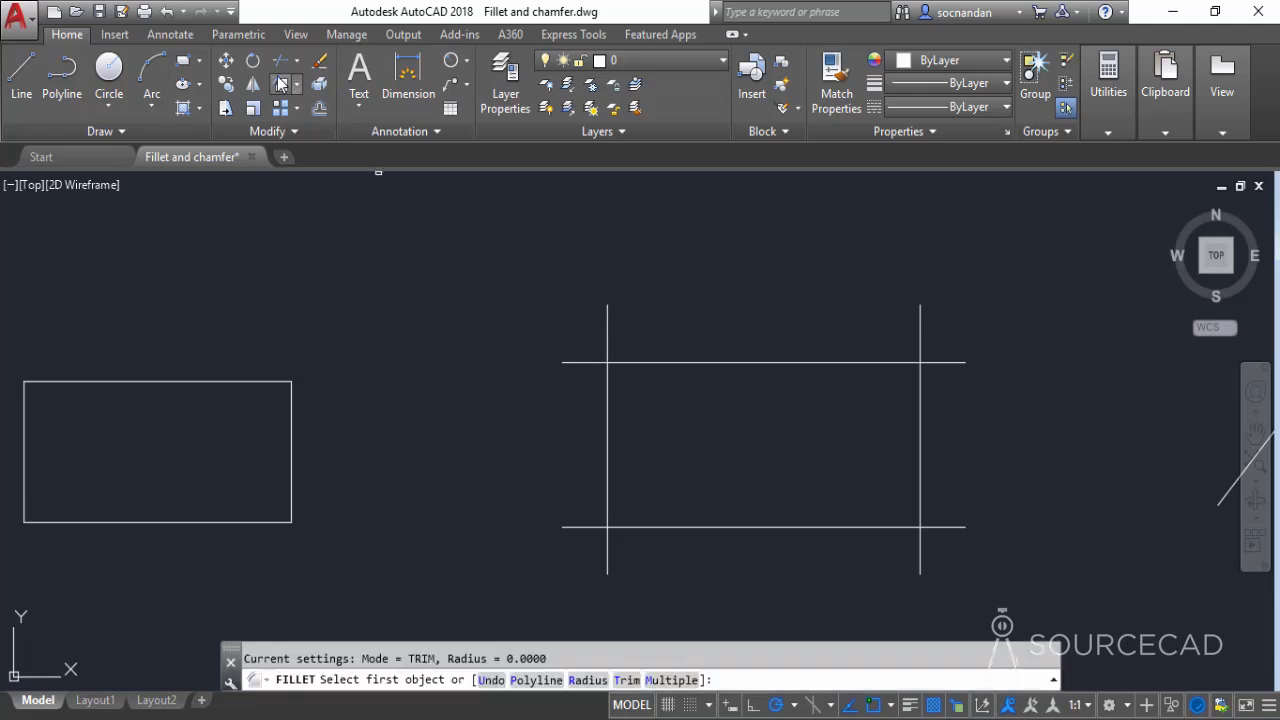
click(588, 680)
text(1)
key(Return)
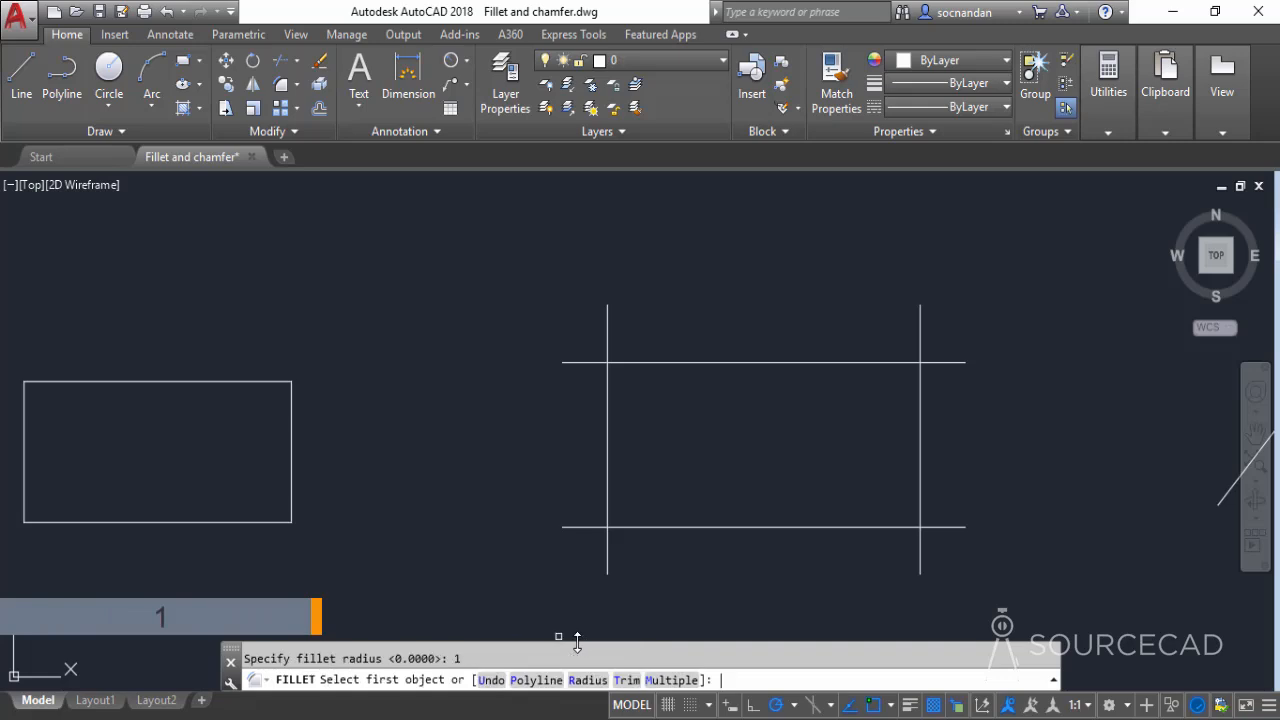
click(607, 425)
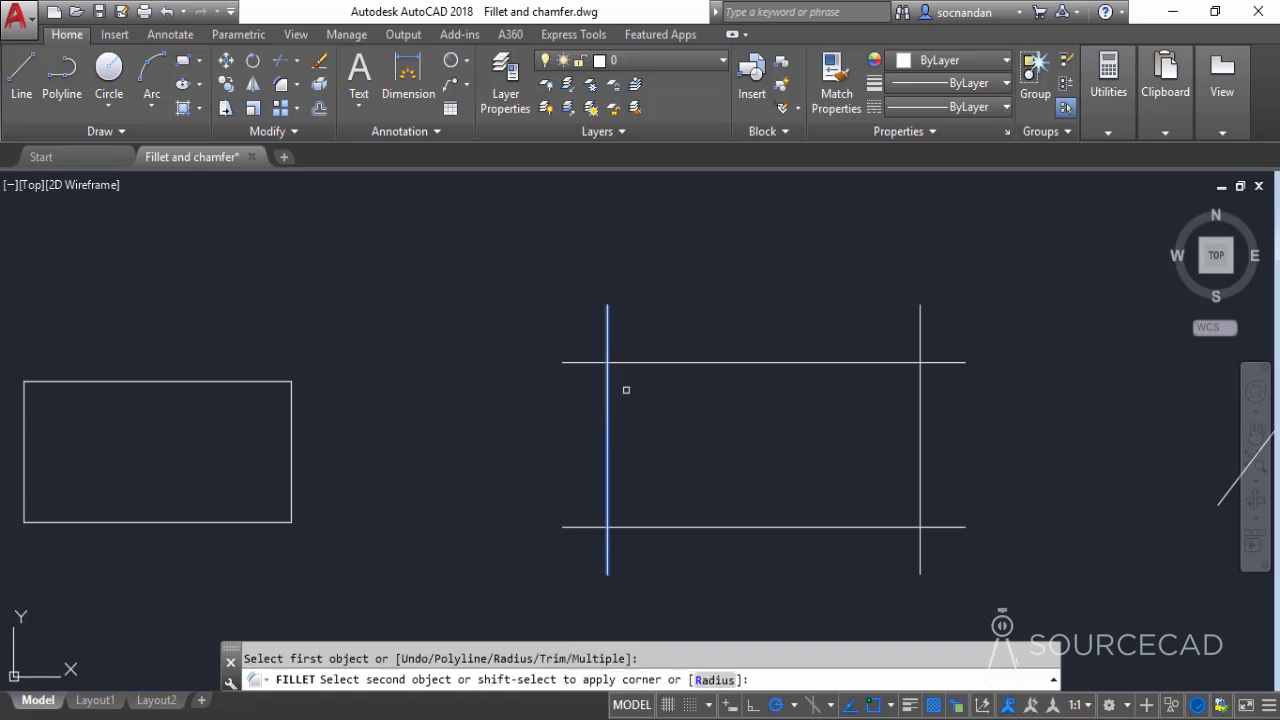
click(638, 364)
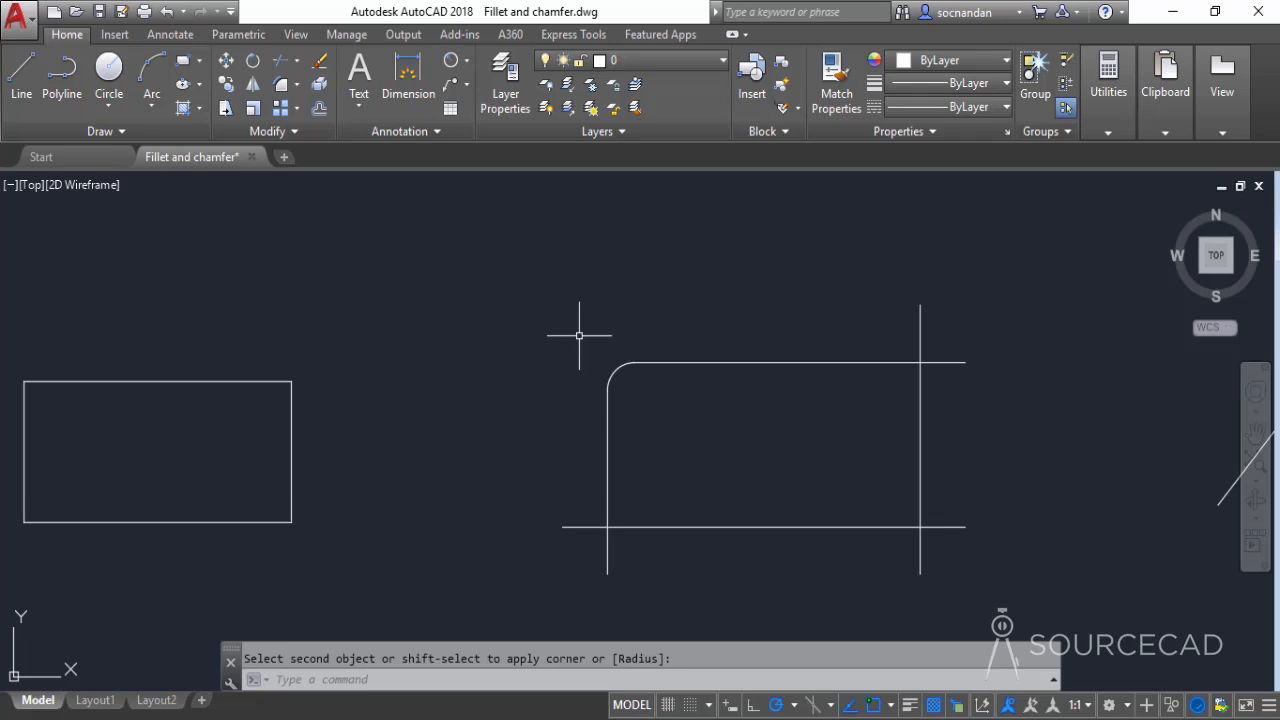
Fillet the lower-right crossing of the four lines with the Fillet trim mode set to No trim.
click(281, 84)
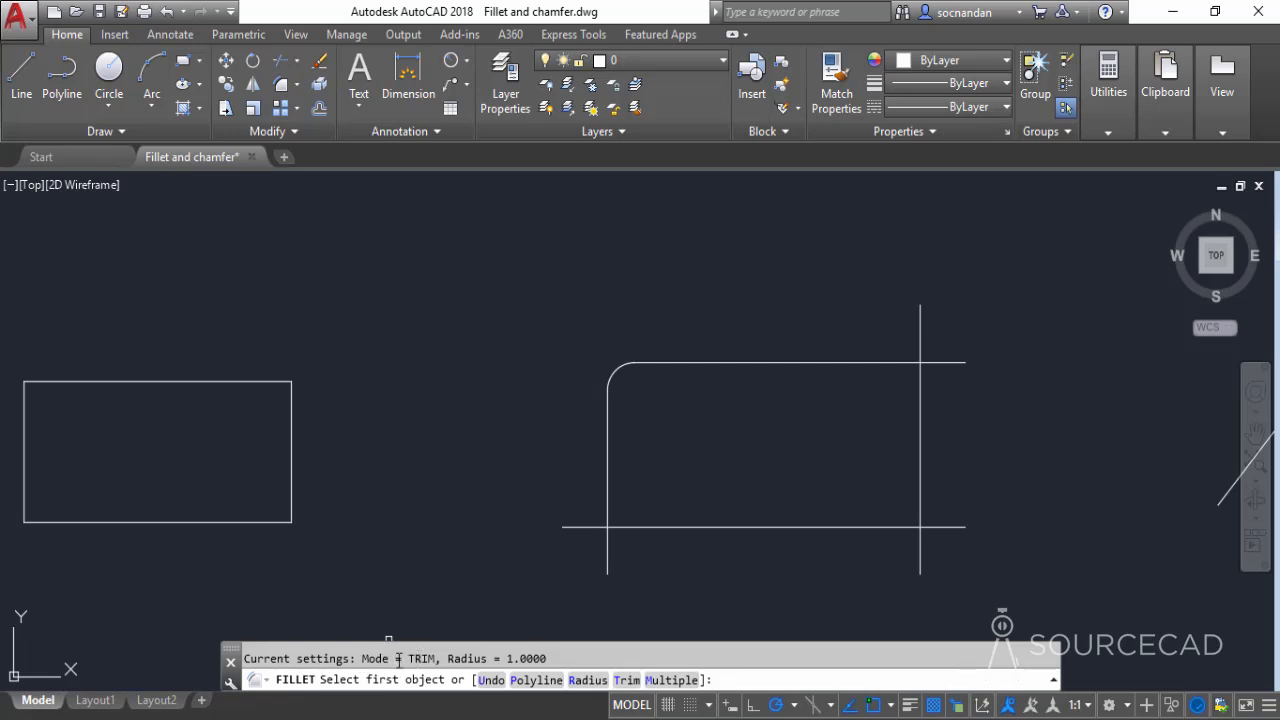
click(625, 680)
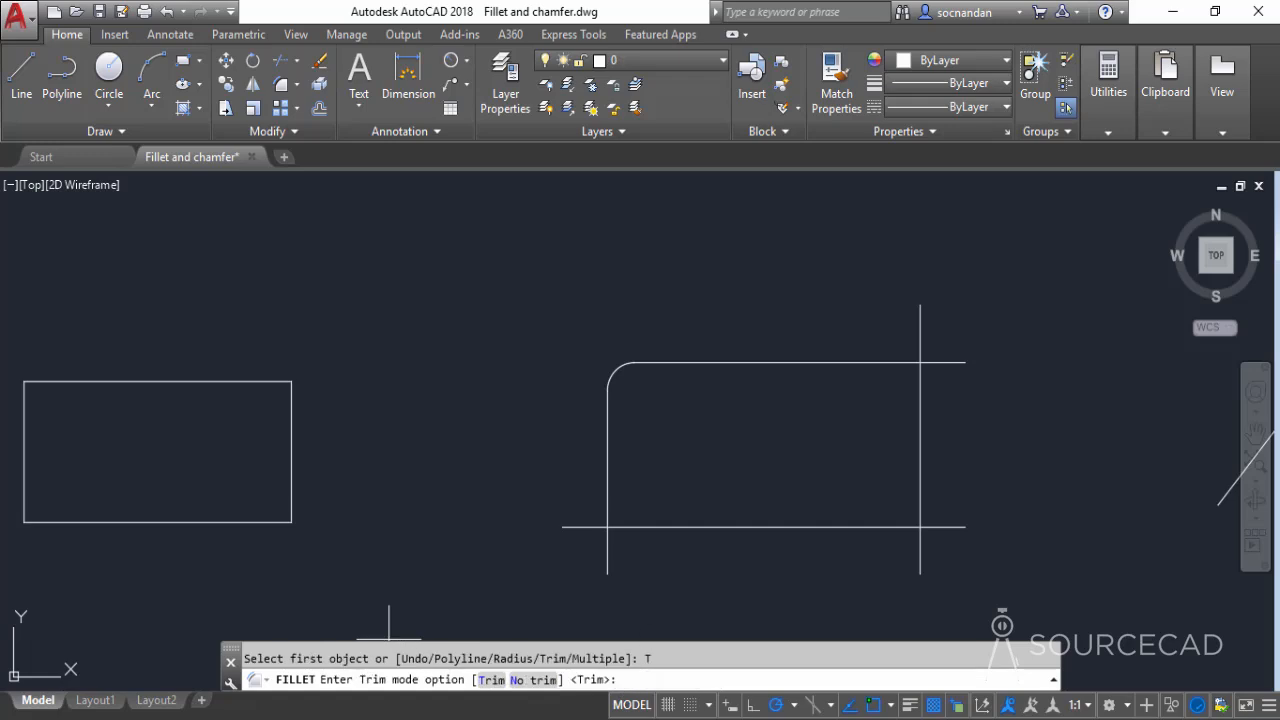
click(531, 680)
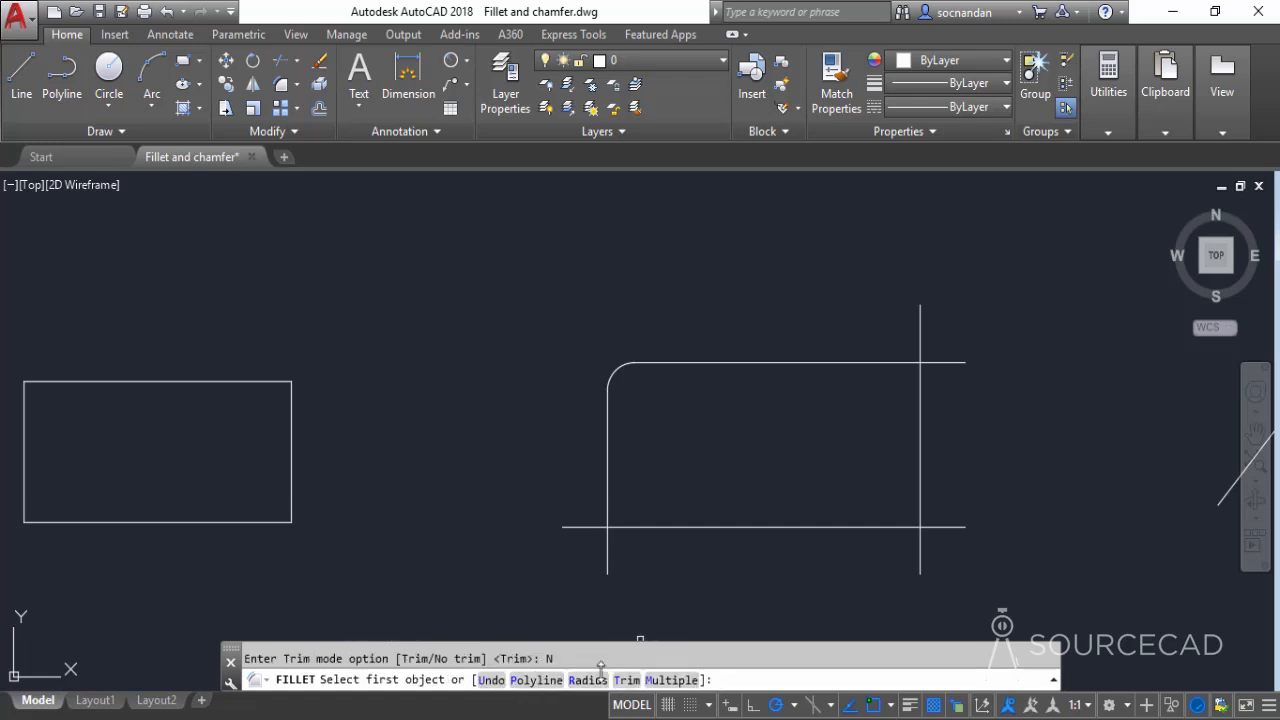
click(881, 526)
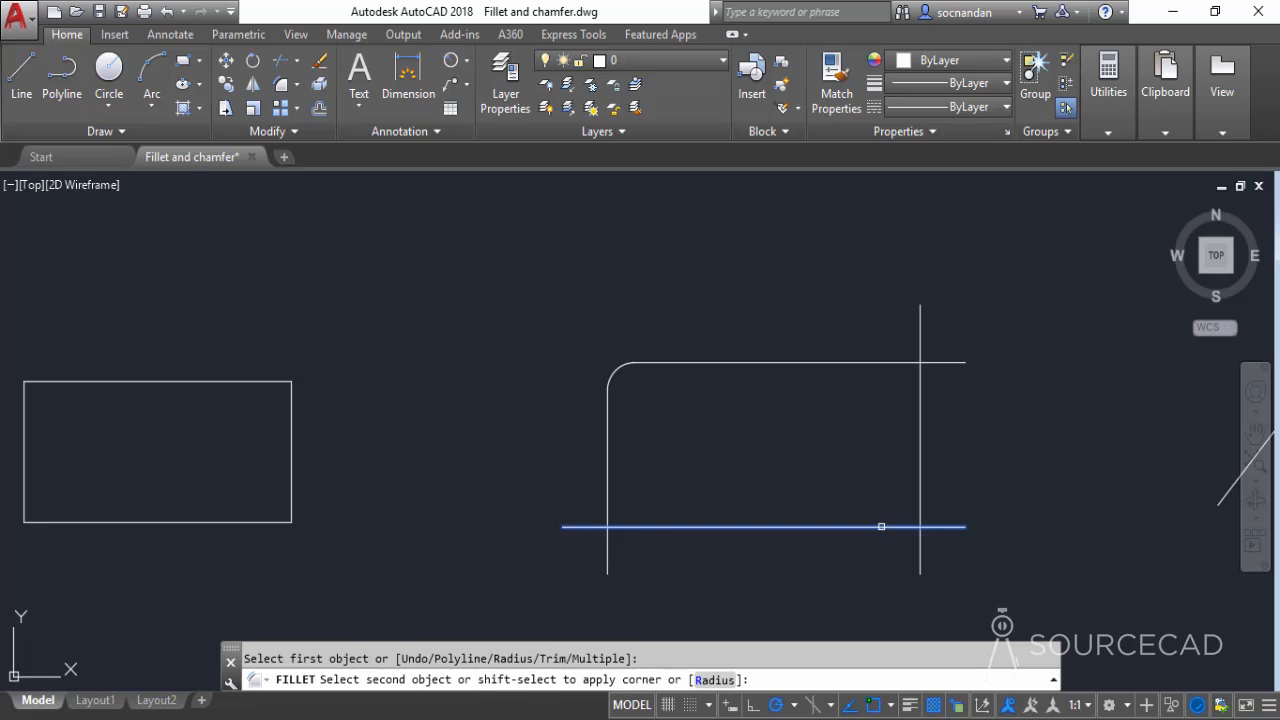
click(921, 470)
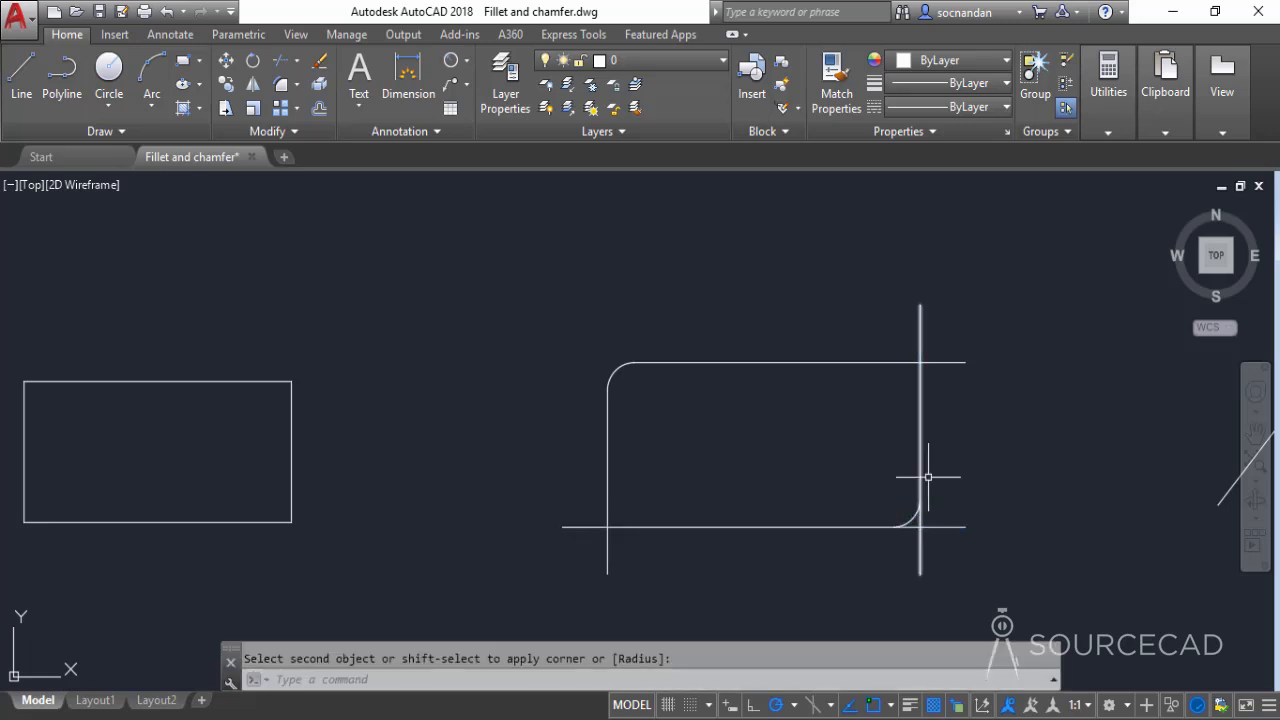
scroll(957, 583, up, 3)
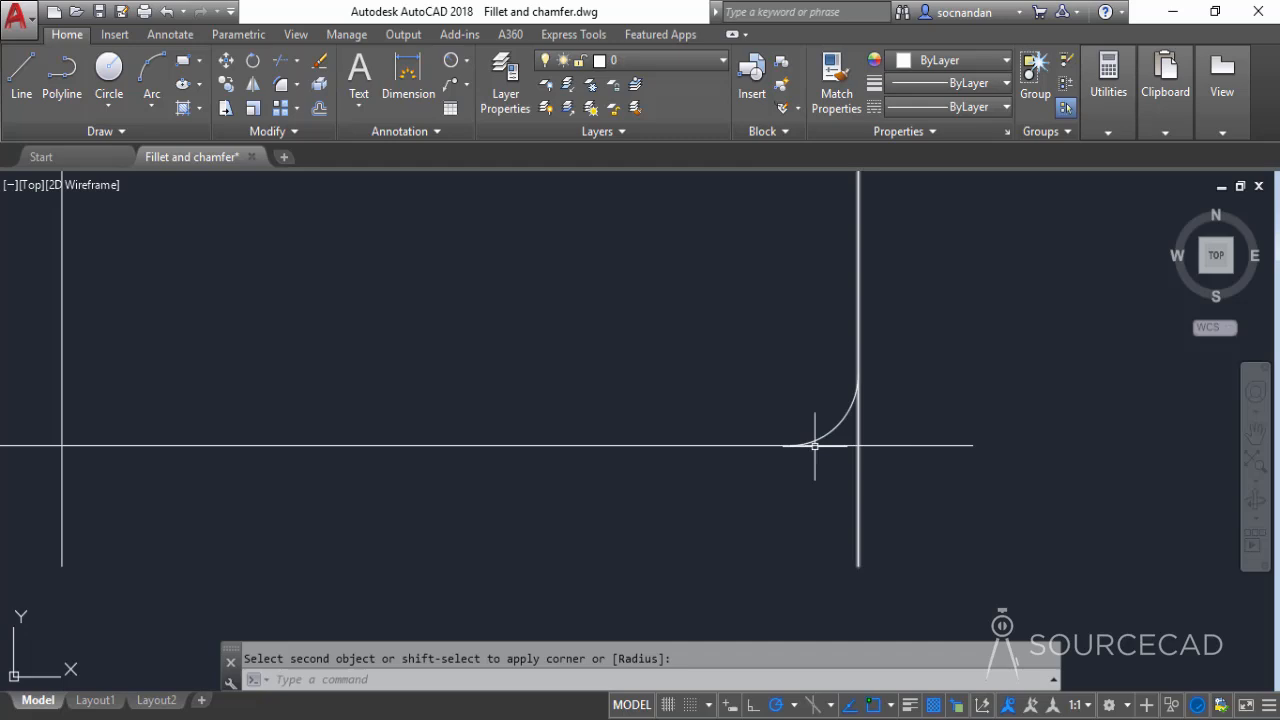
scroll(943, 457, down, 4)
mouse_move(942, 457)
middle_down()
mouse_move(923, 437)
mouse_move(903, 467)
middle_up()
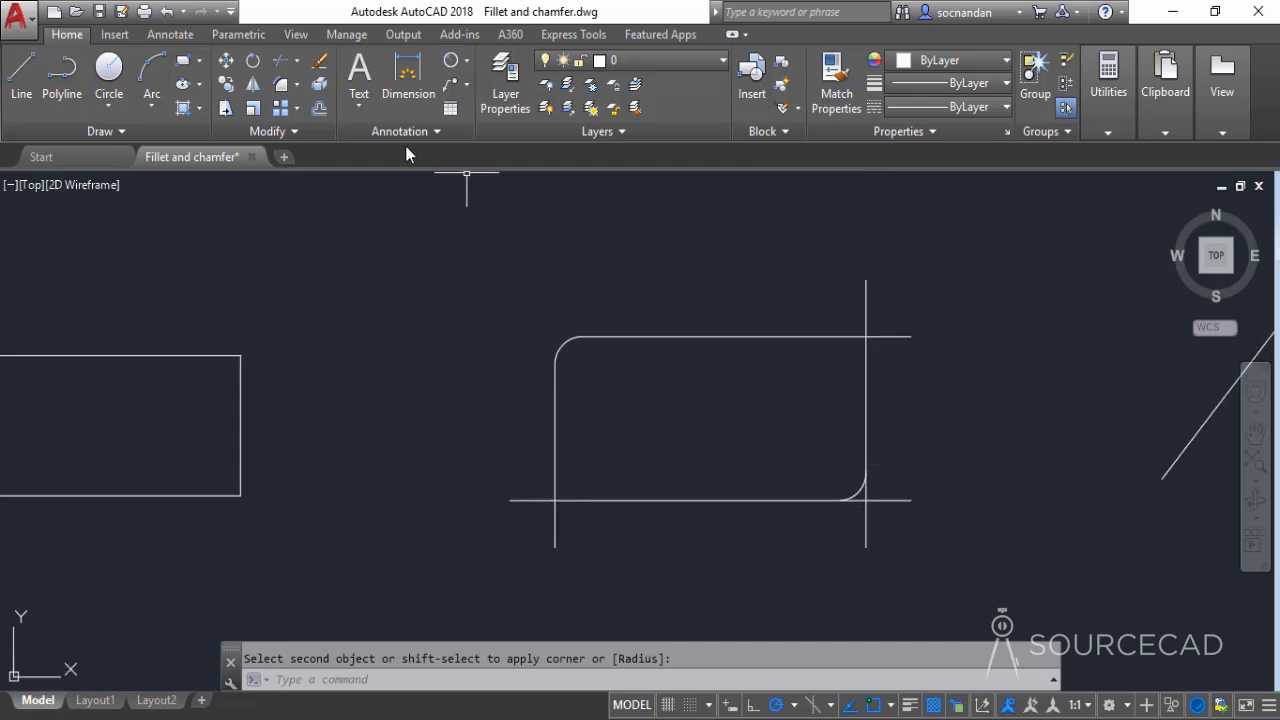
Fillet the upper-right crossing of the four lines, keeping the No trim mode.
click(283, 90)
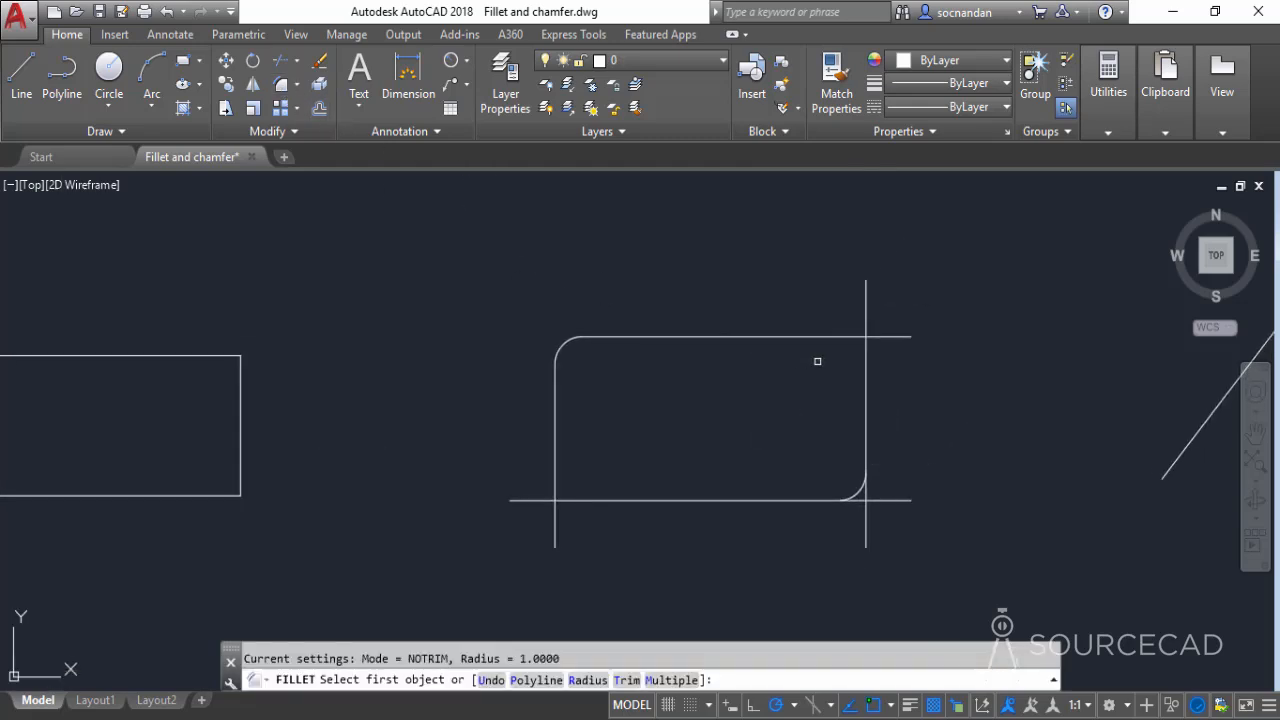
click(841, 338)
click(864, 363)
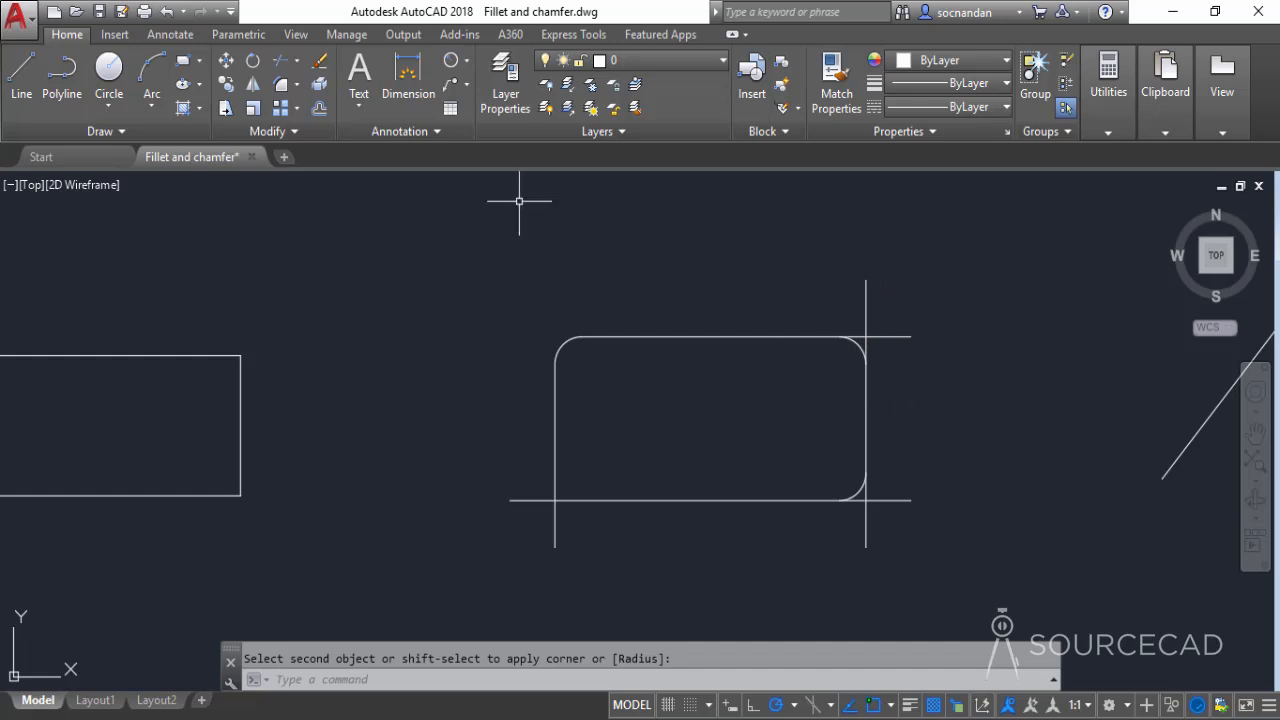
Set the Fillet trim mode back to Trim and fillet the lower-left crossing of the four lines.
click(285, 92)
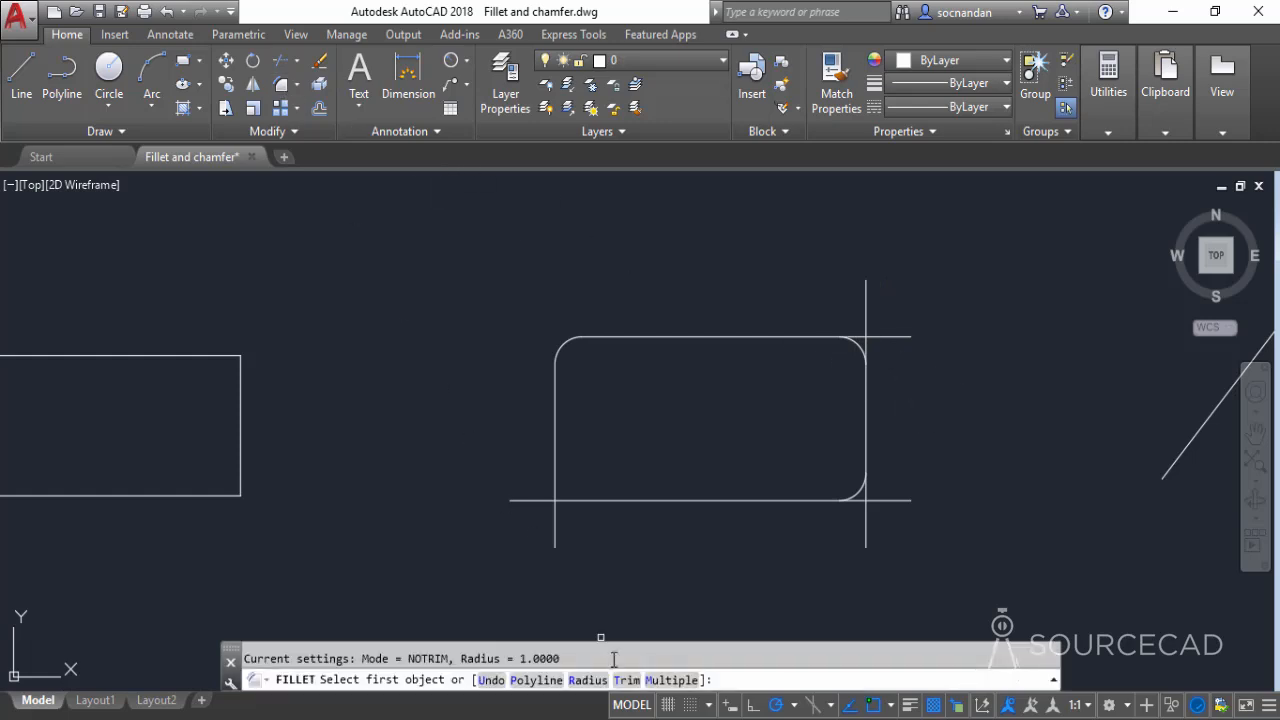
click(634, 684)
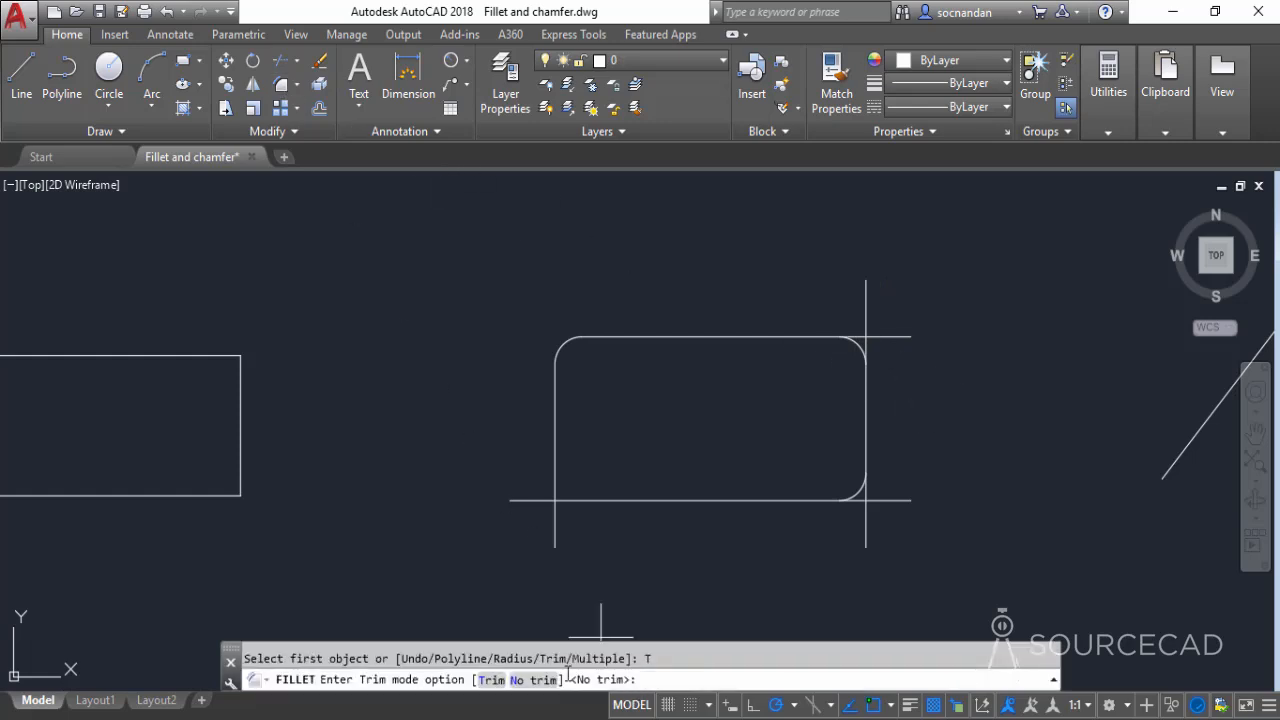
click(496, 683)
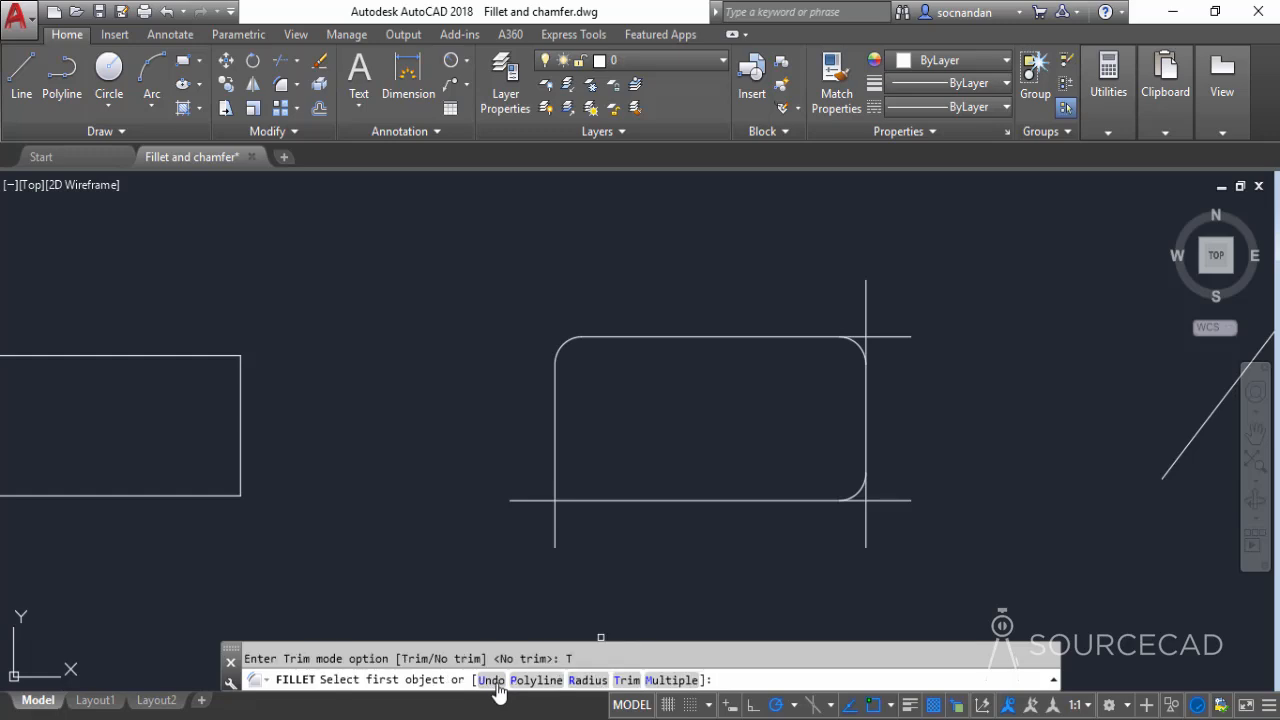
click(555, 462)
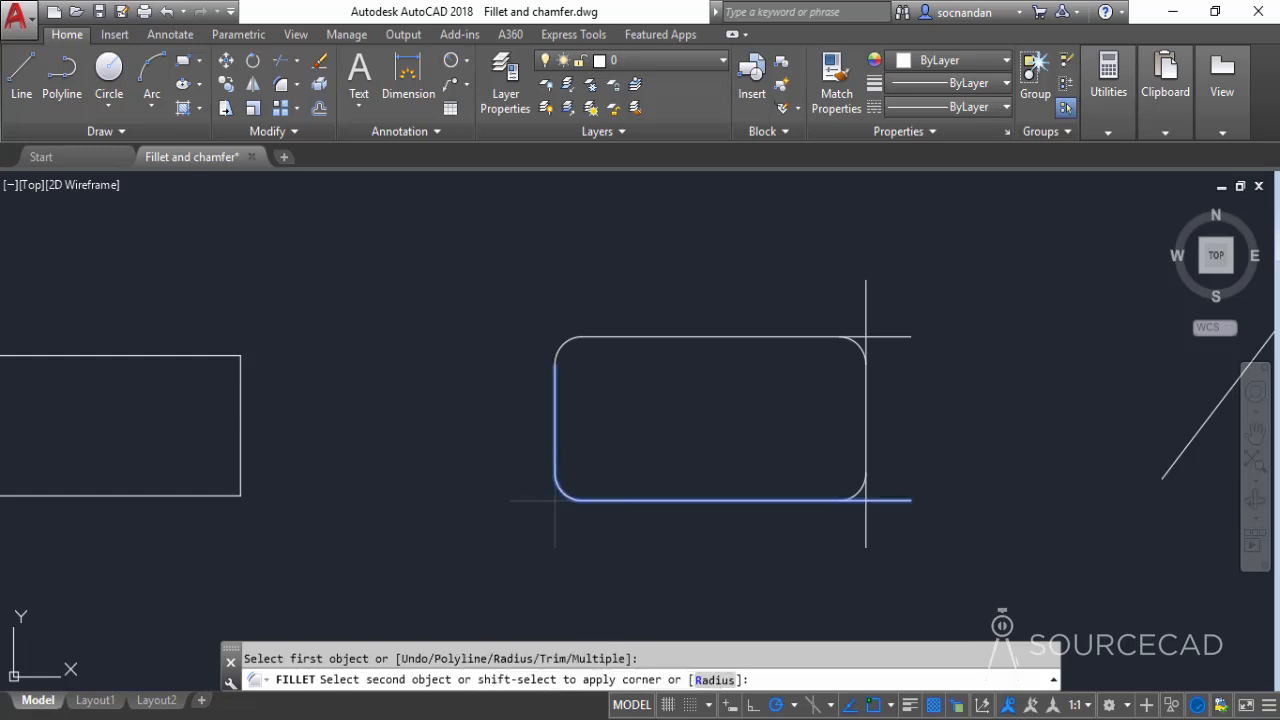
click(582, 500)
Fillet the separate sloping line and vertical line with a radius of 2, and undo that fillet.
mouse_move(980, 434)
middle_down()
mouse_move(906, 451)
mouse_move(426, 482)
middle_up()
middle_drag(708, 505, 598, 482)
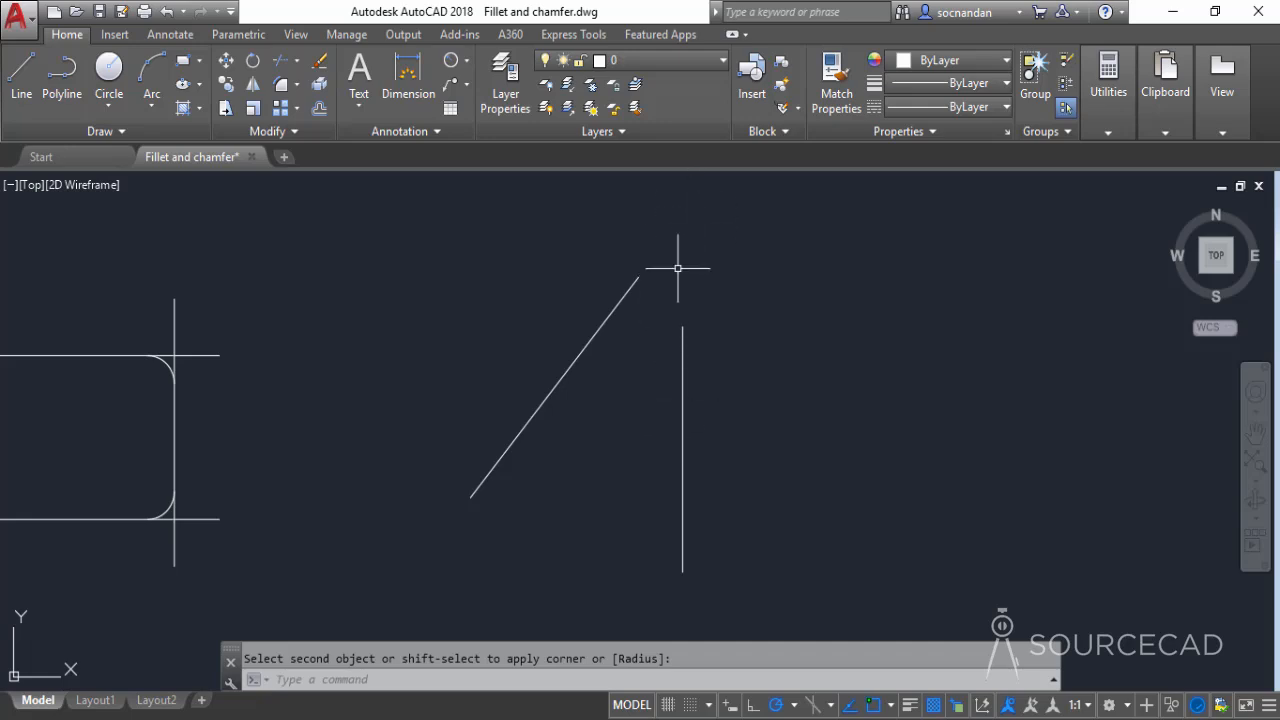
middle_drag(772, 409, 729, 465)
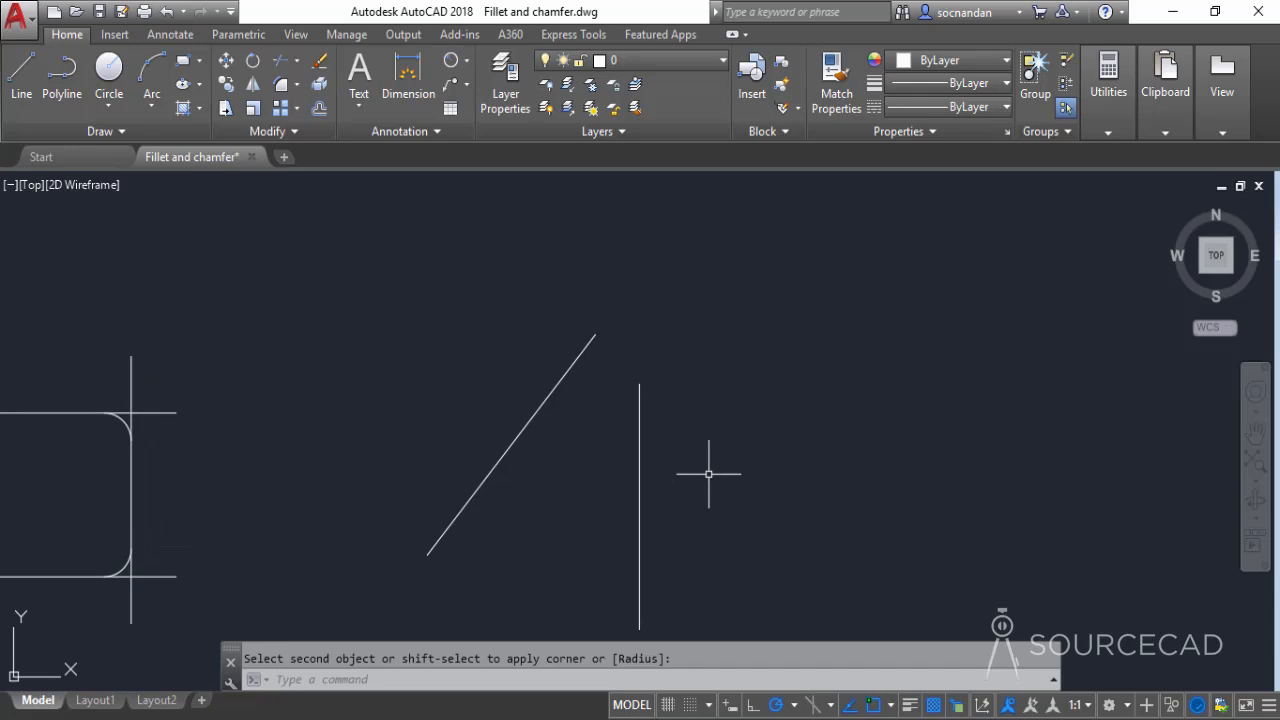
click(281, 84)
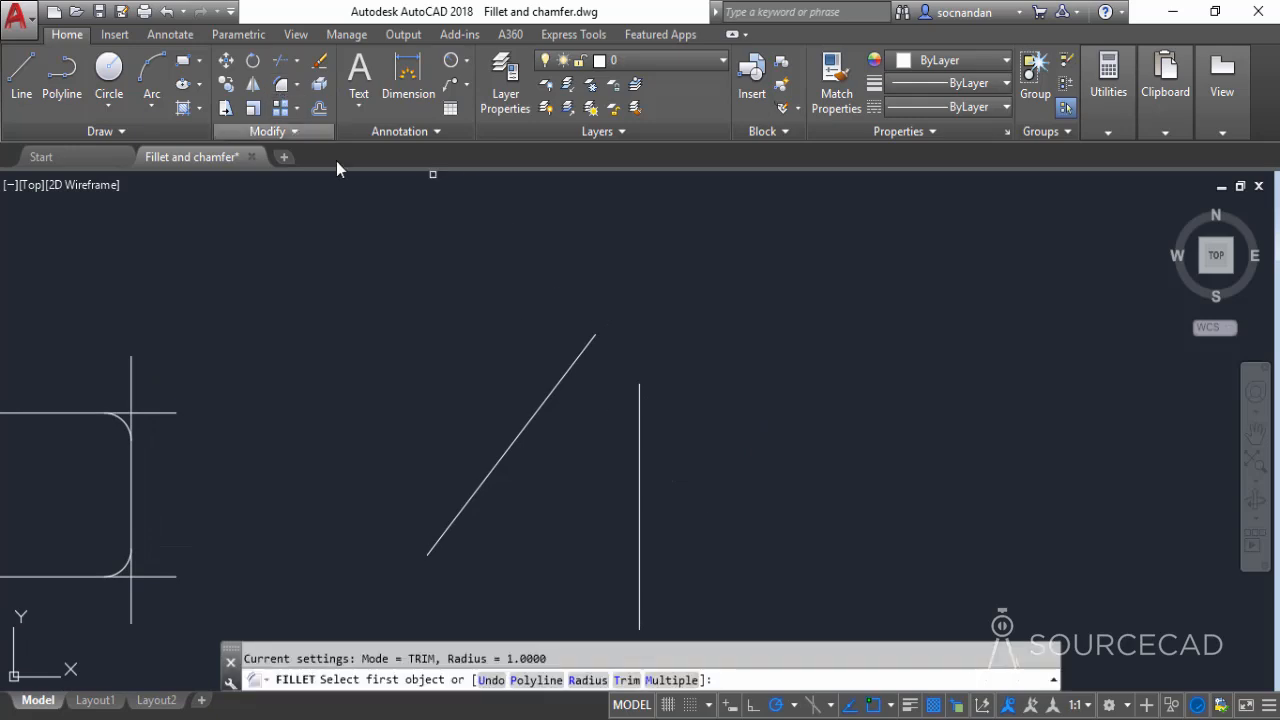
click(588, 681)
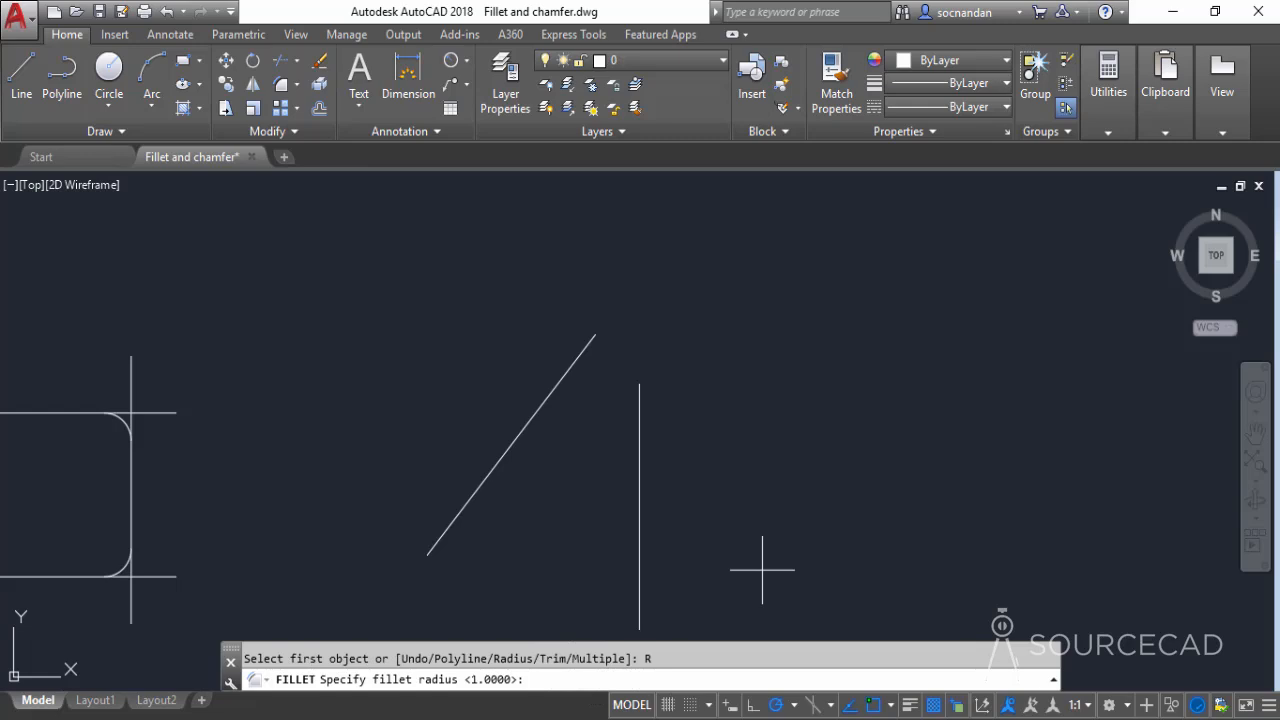
text(2)
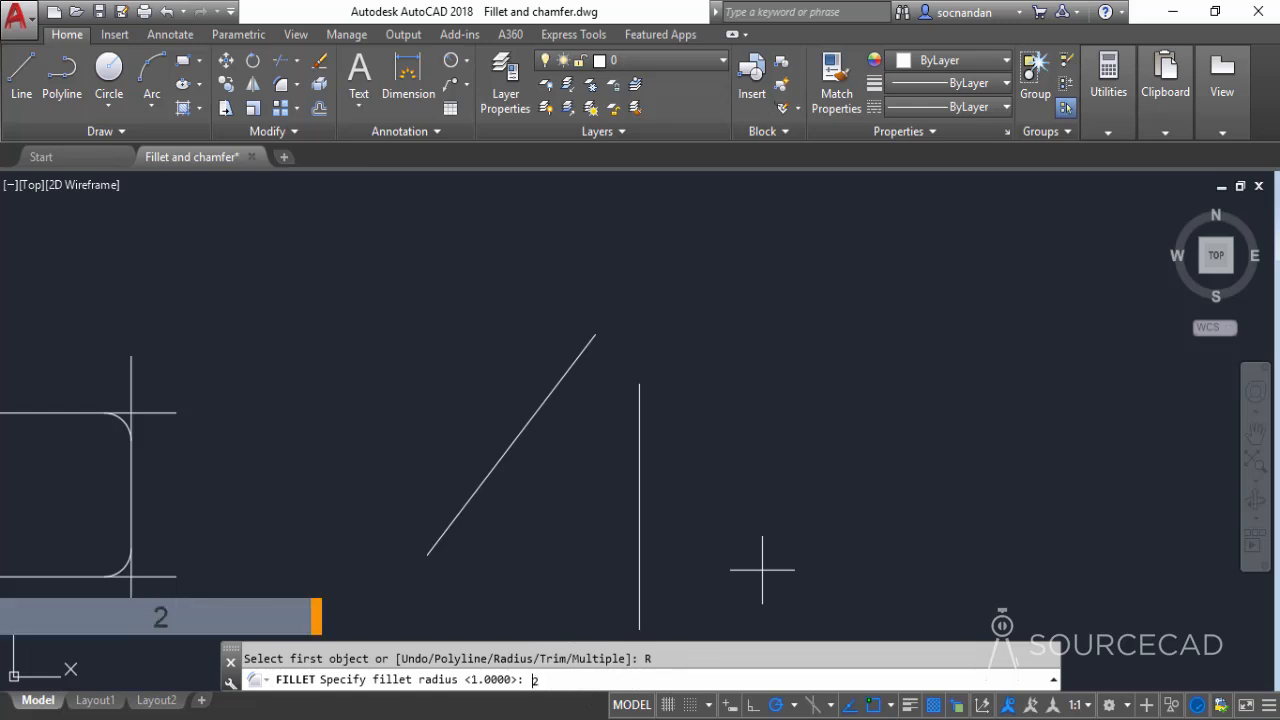
key(Return)
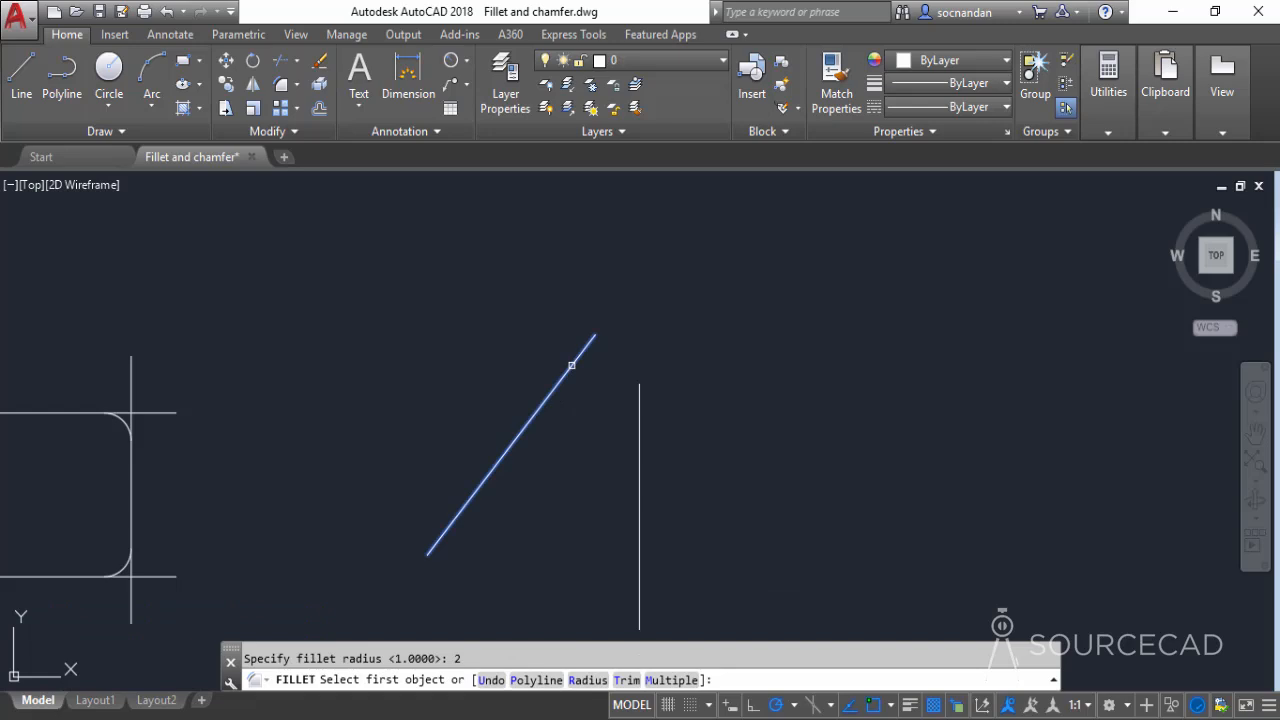
click(572, 377)
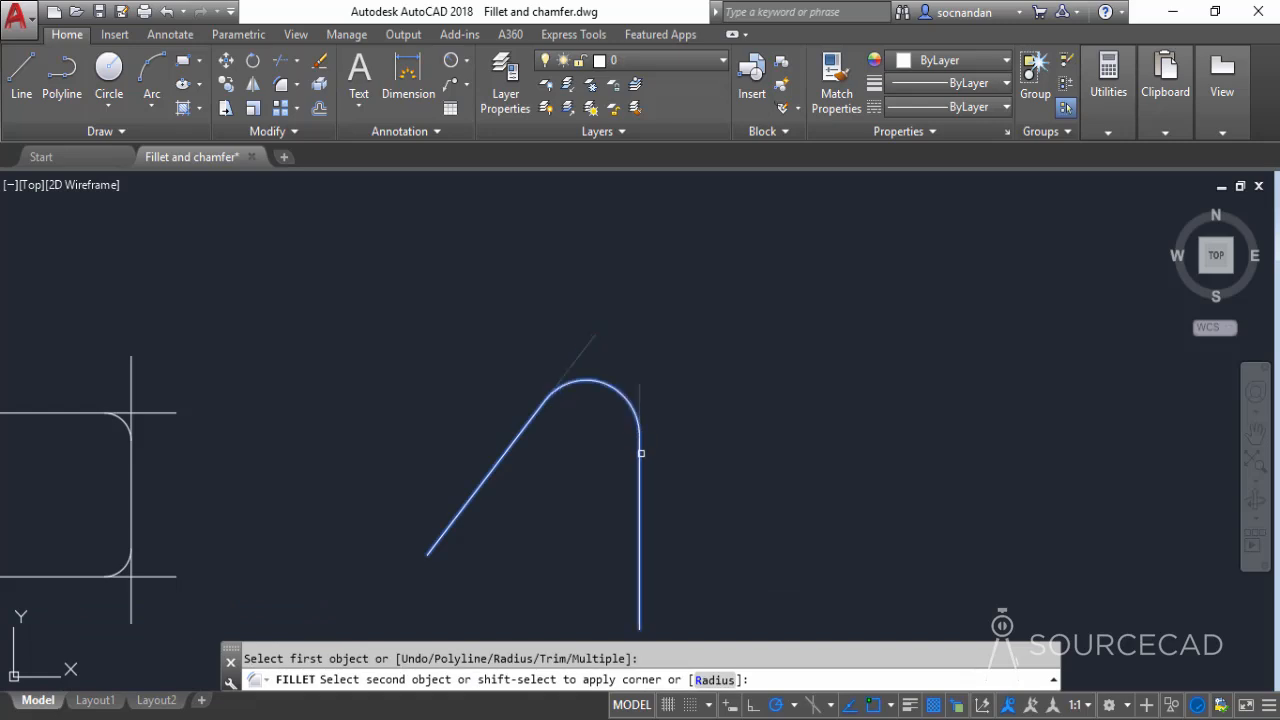
click(641, 491)
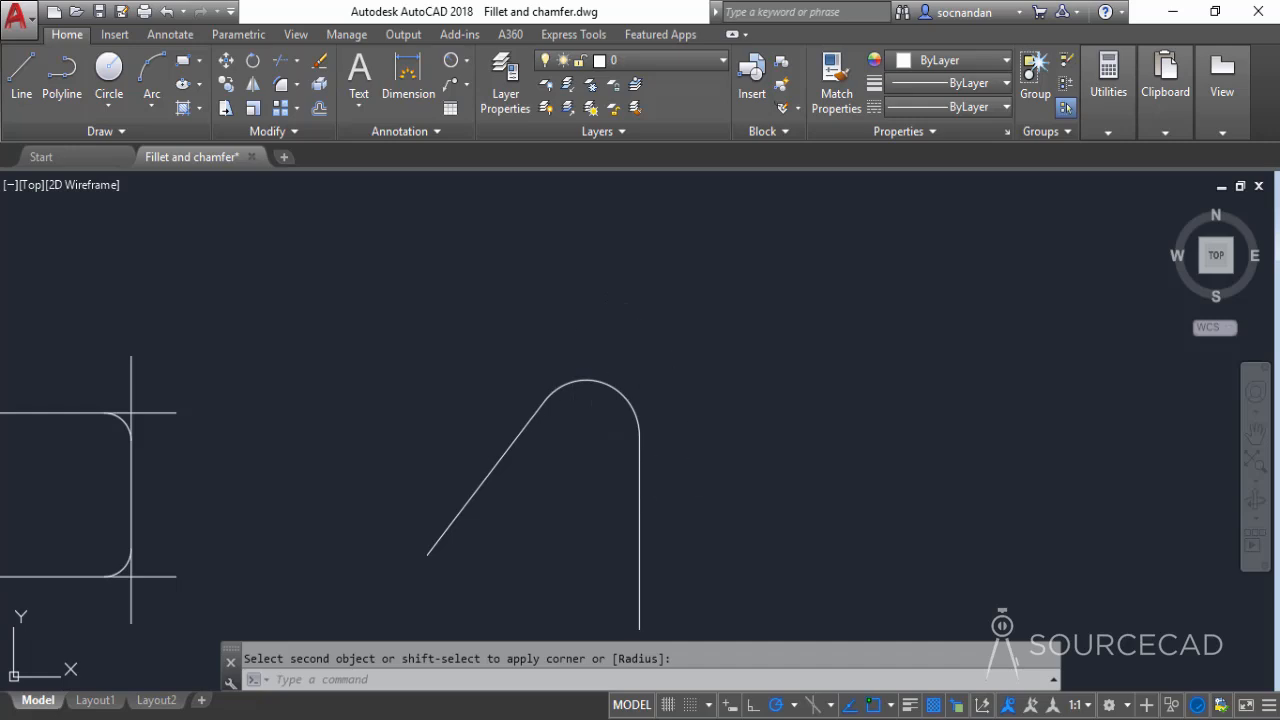
key(ctrl+z)
Join the sloping line and the vertical line in a sharp corner using Fillet with a radius of 0.
click(283, 89)
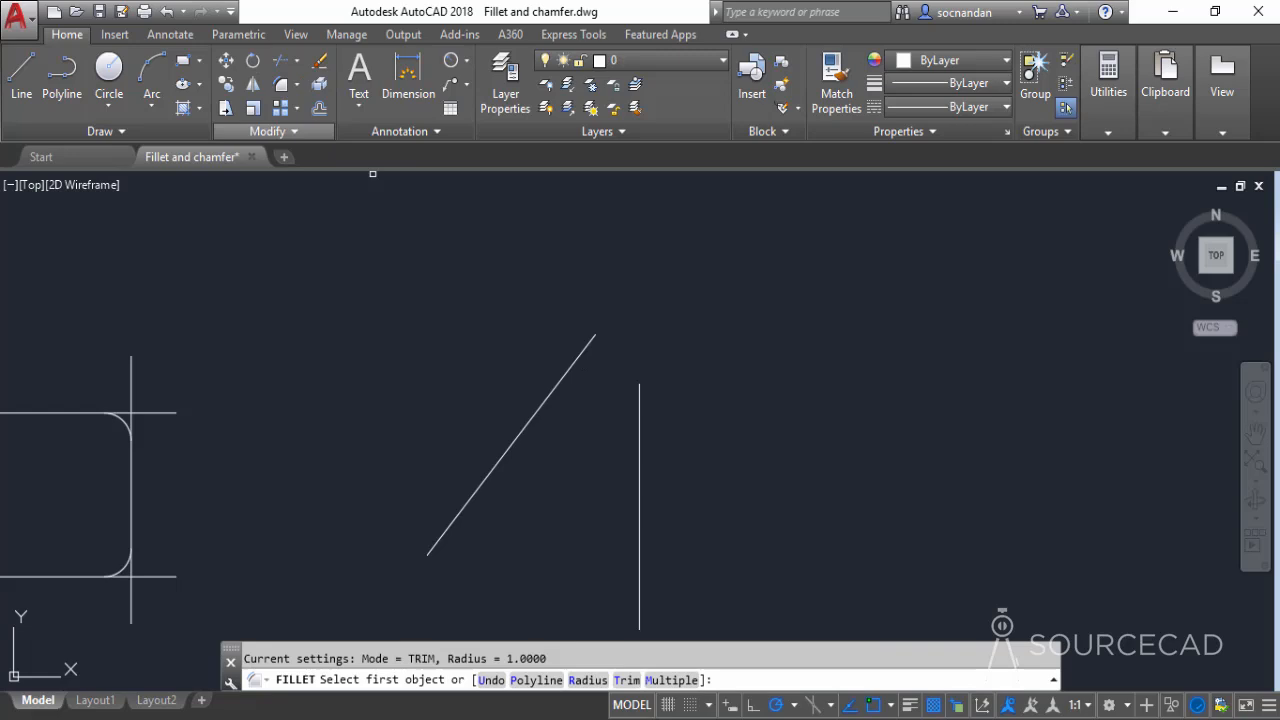
click(597, 679)
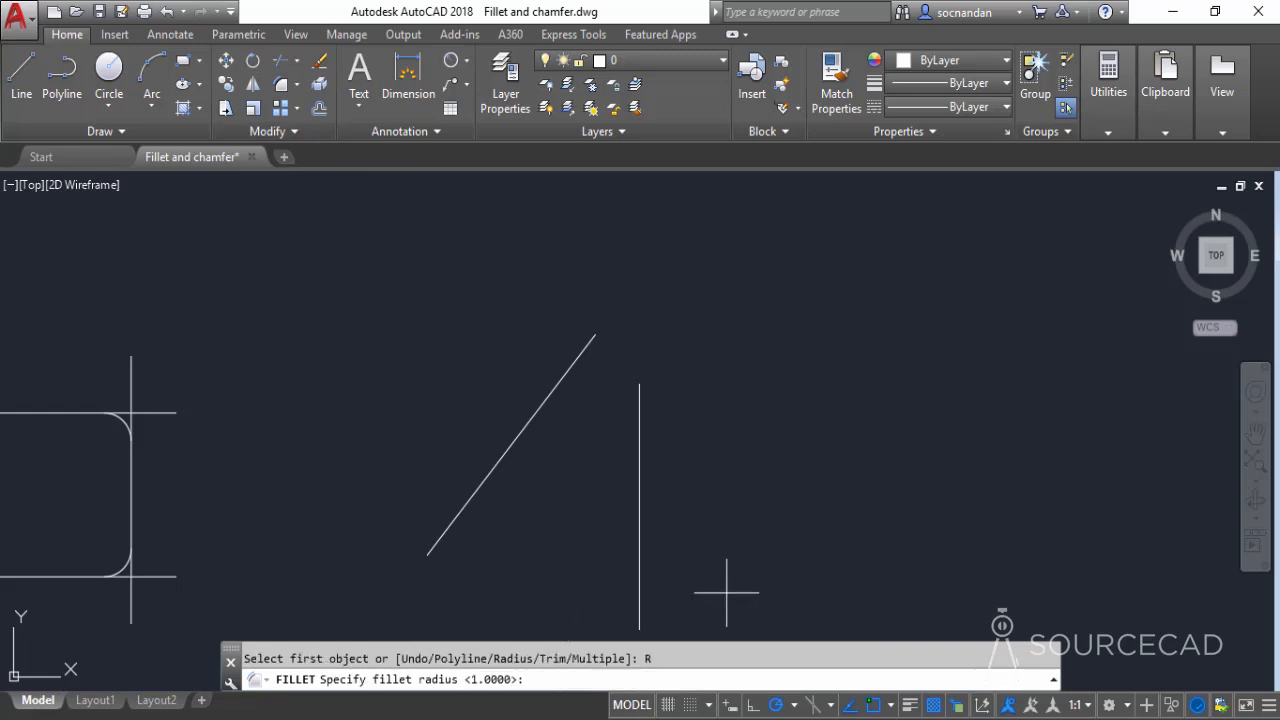
key(Return)
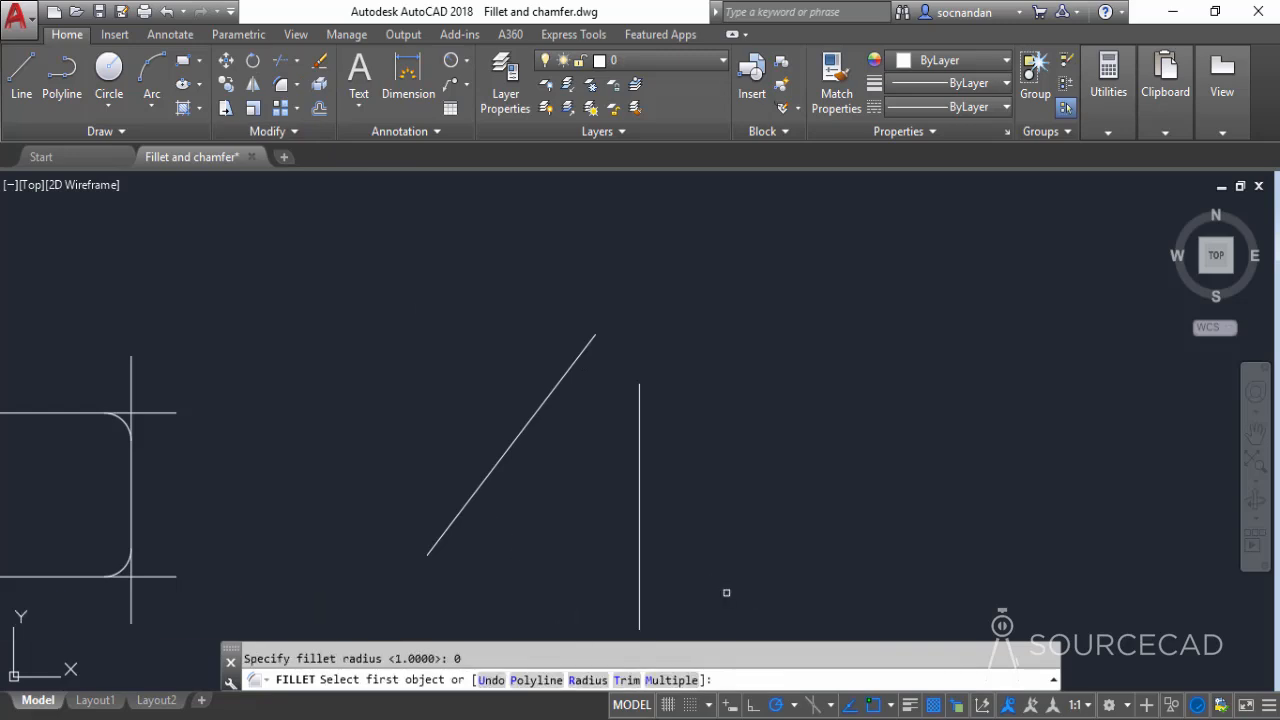
click(582, 355)
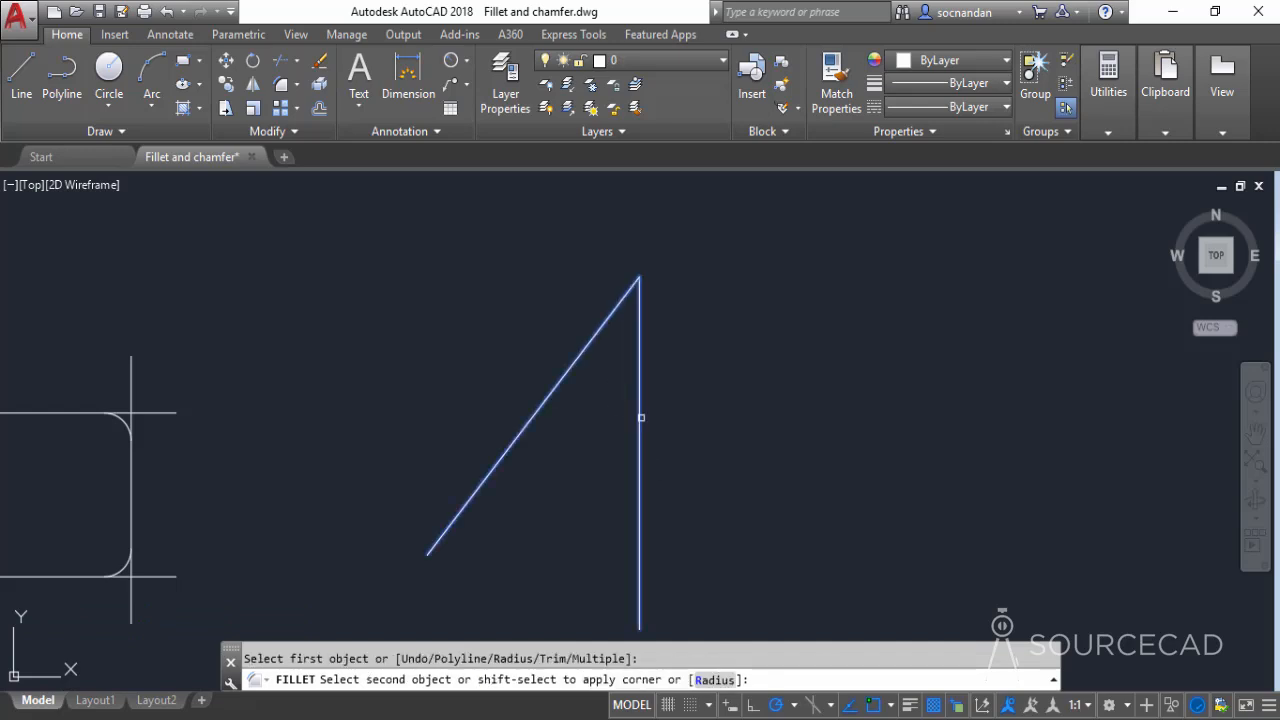
click(641, 418)
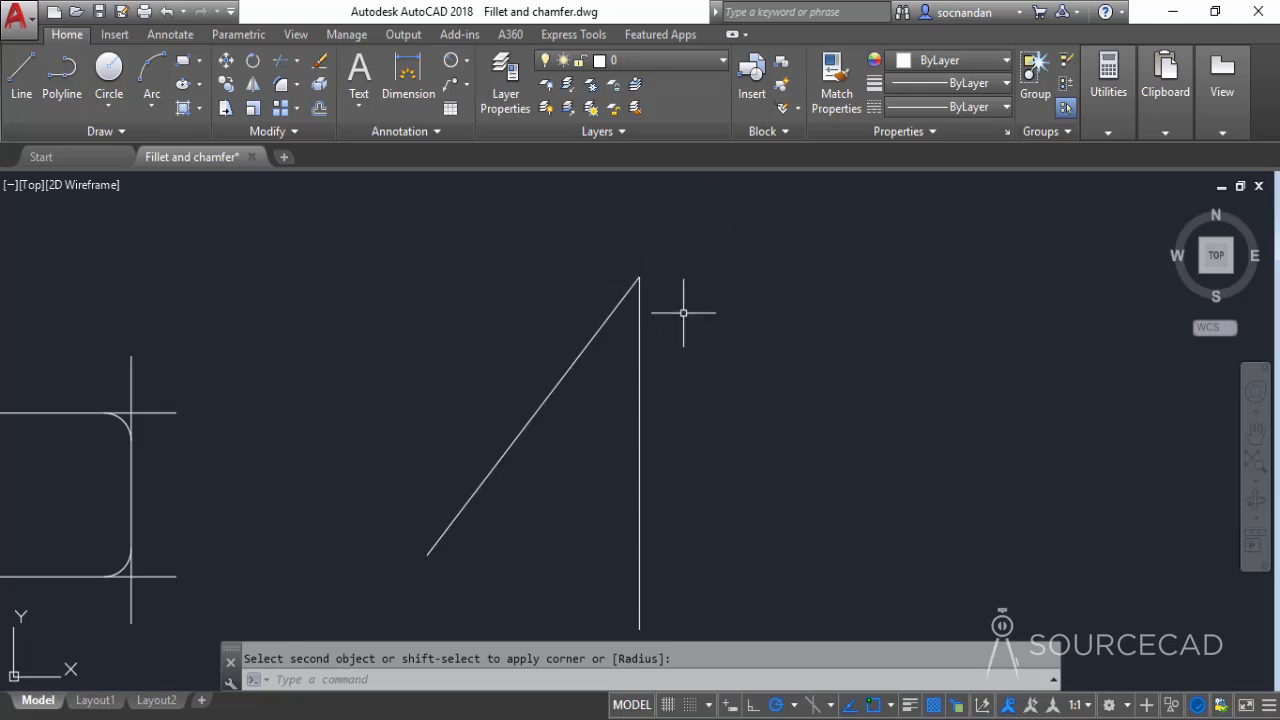
Undo all the fillets on the crossing lines and on the sloping and vertical lines.
scroll(683, 313, down, 4)
mouse_move(623, 371)
middle_down()
mouse_move(577, 374)
mouse_move(745, 387)
middle_up()
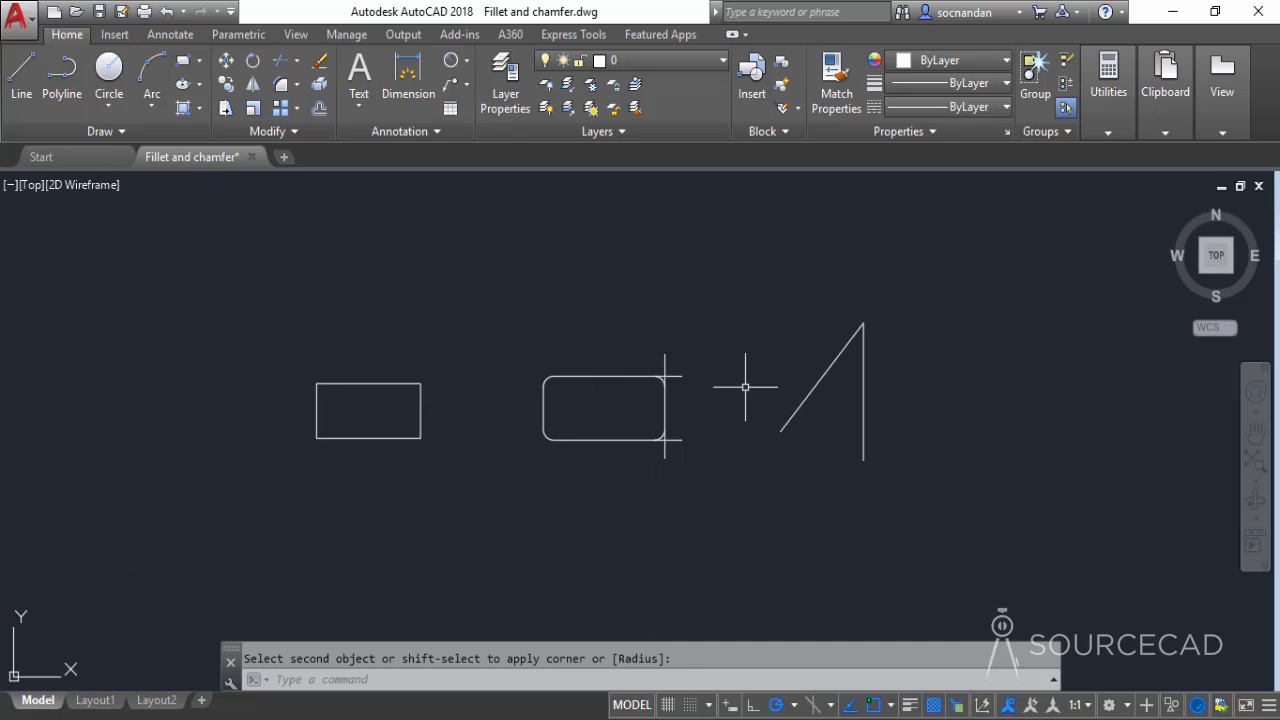
key(ctrl+z)
key(ctrl+z)
key(ctrl+z)
key(ctrl+z)
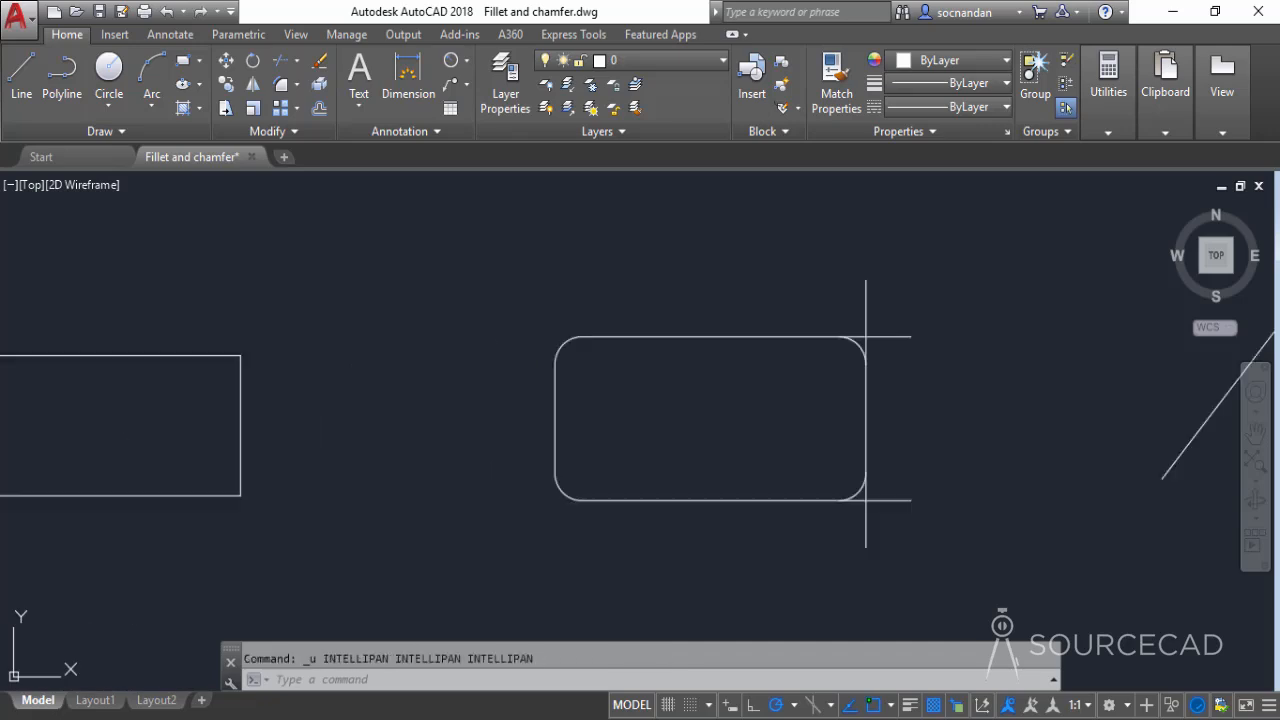
key(ctrl+z)
key(ctrl+z)
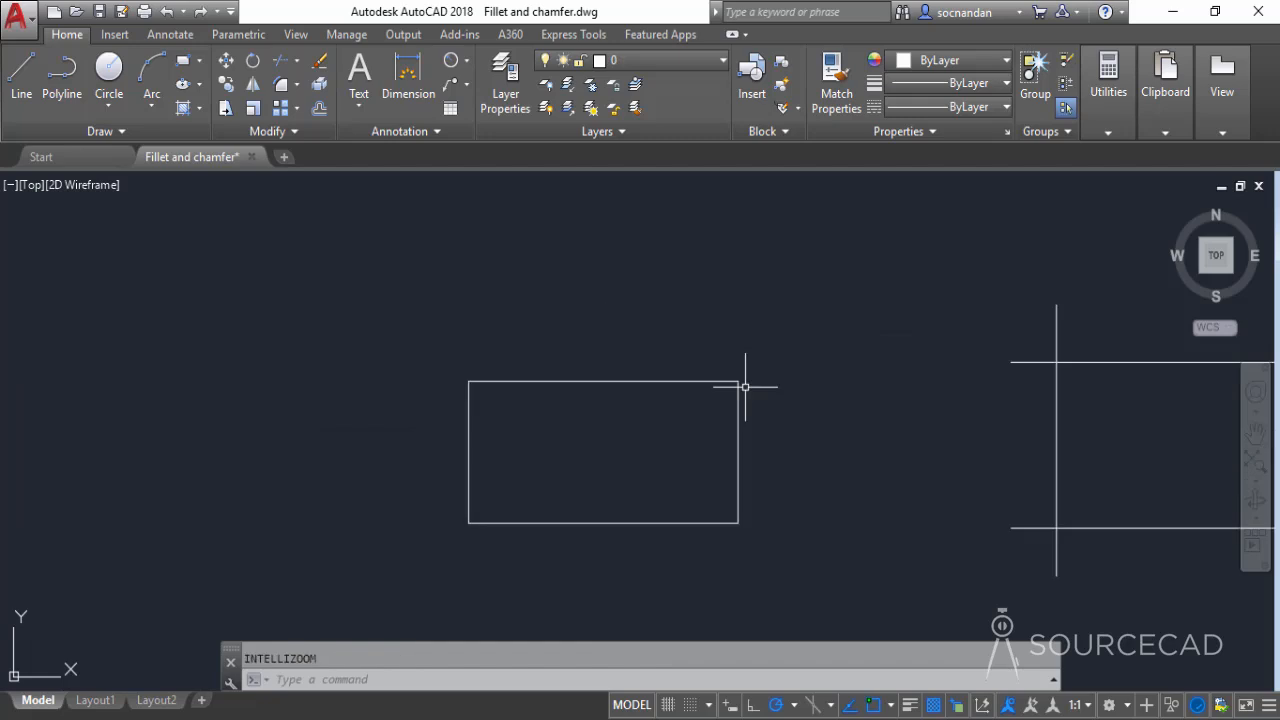
Chamfer the rectangle's upper-right corner with distance 1 along the top edge and 2 along the right edge, and undo that chamfer.
scroll(789, 423, down, 2)
middle_drag(889, 446, 448, 444)
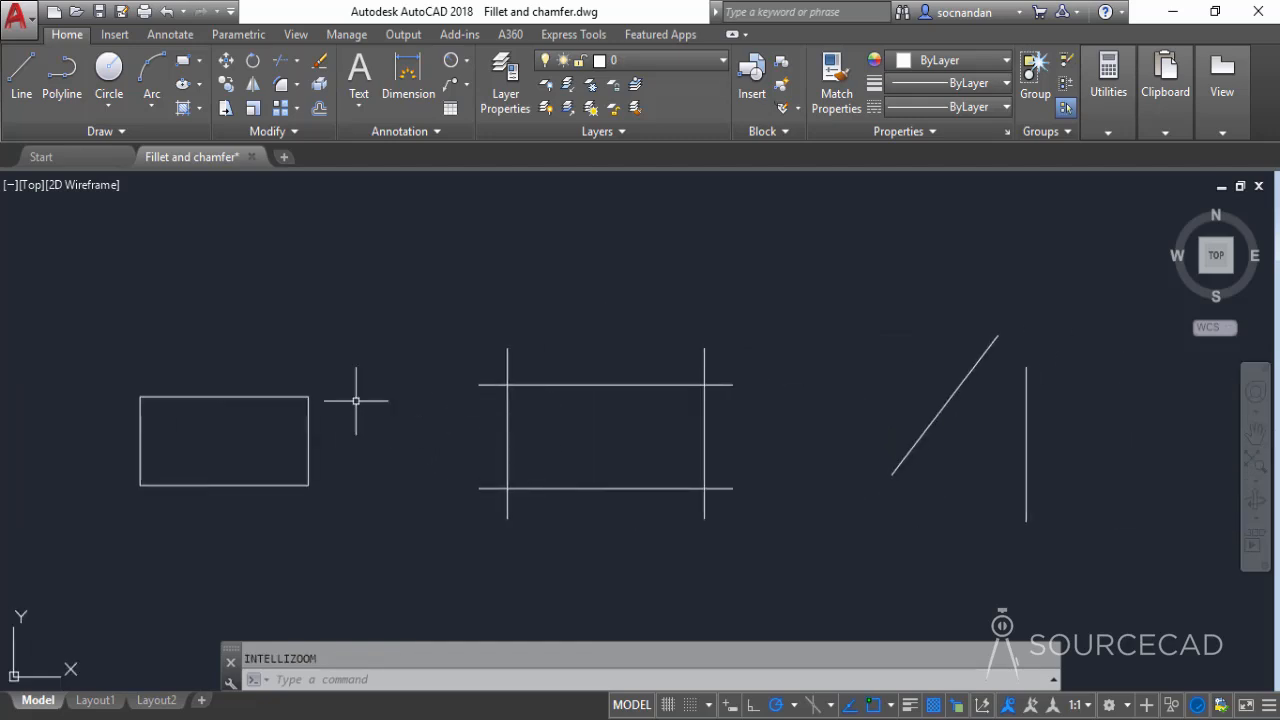
scroll(205, 435, up, 2)
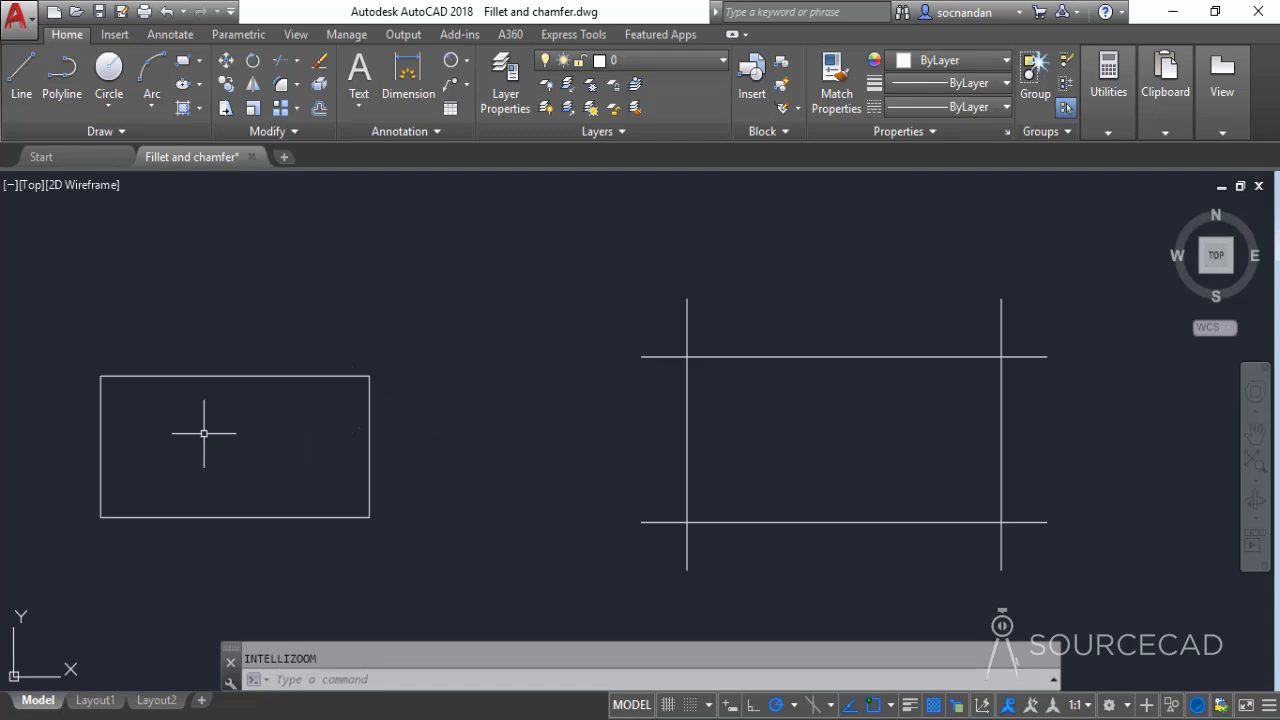
mouse_move(205, 435)
middle_down()
mouse_move(431, 468)
mouse_move(586, 439)
middle_up()
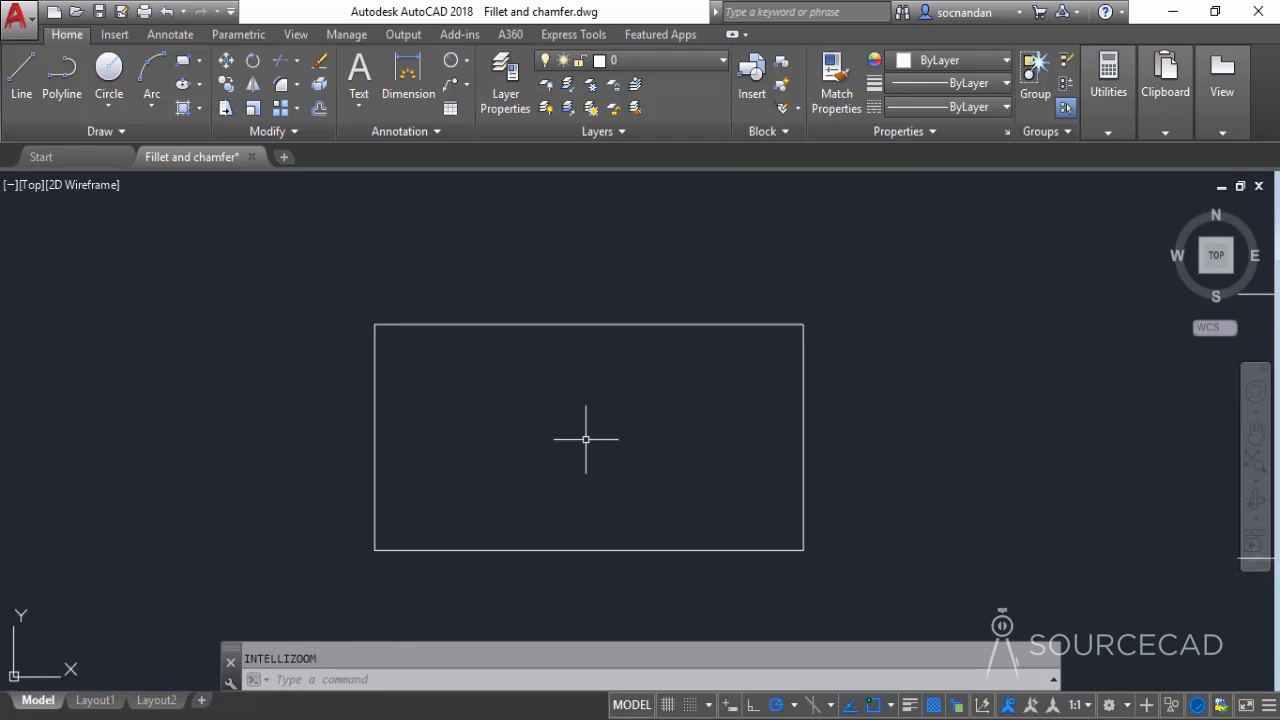
click(302, 86)
click(330, 156)
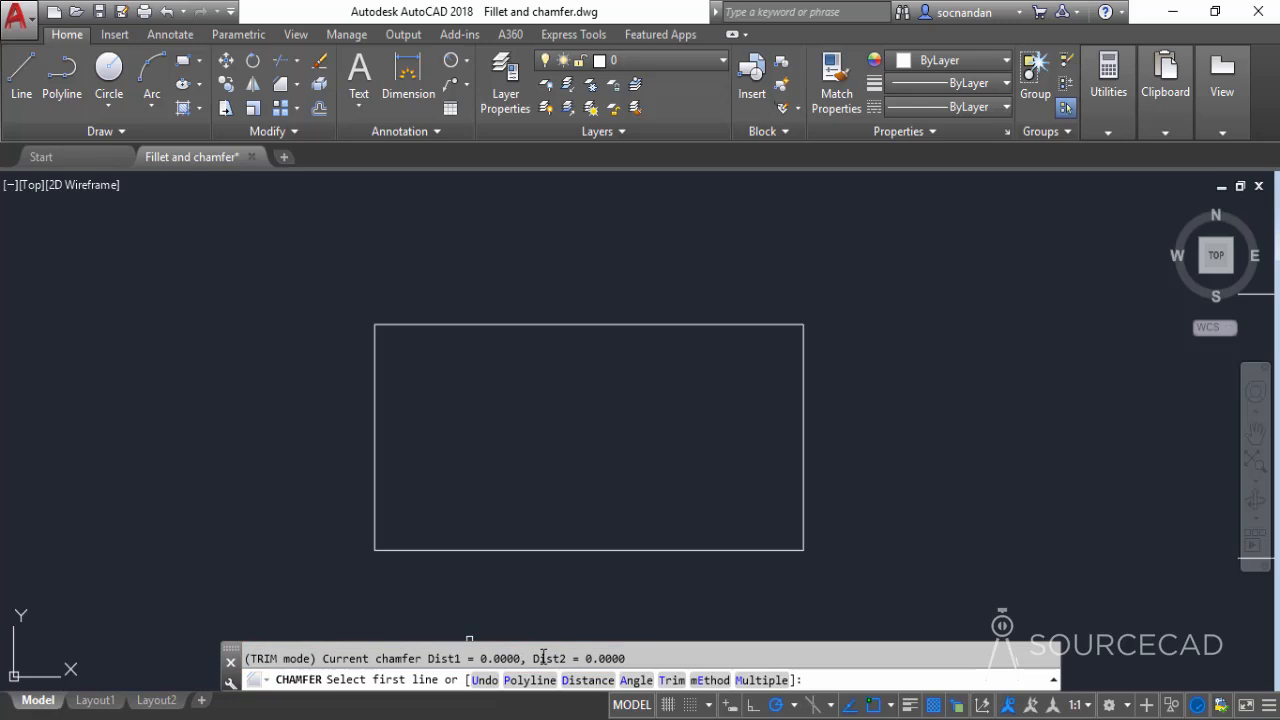
click(586, 680)
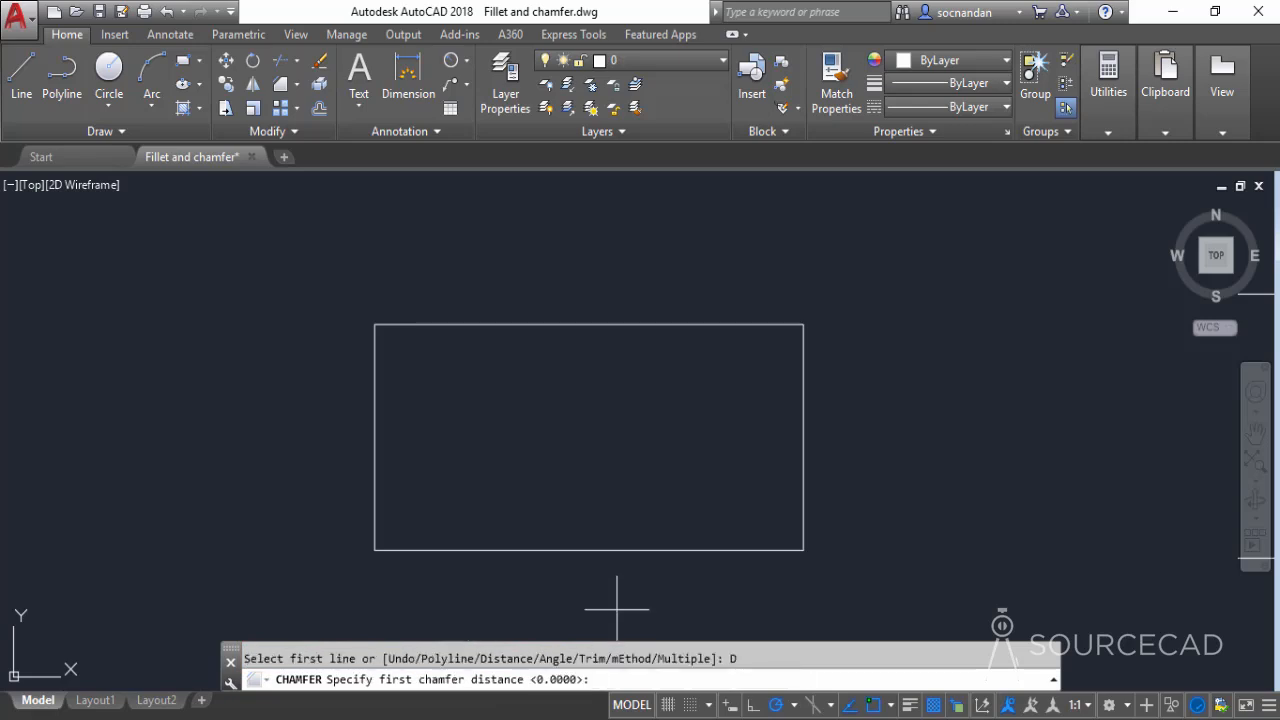
text(1)
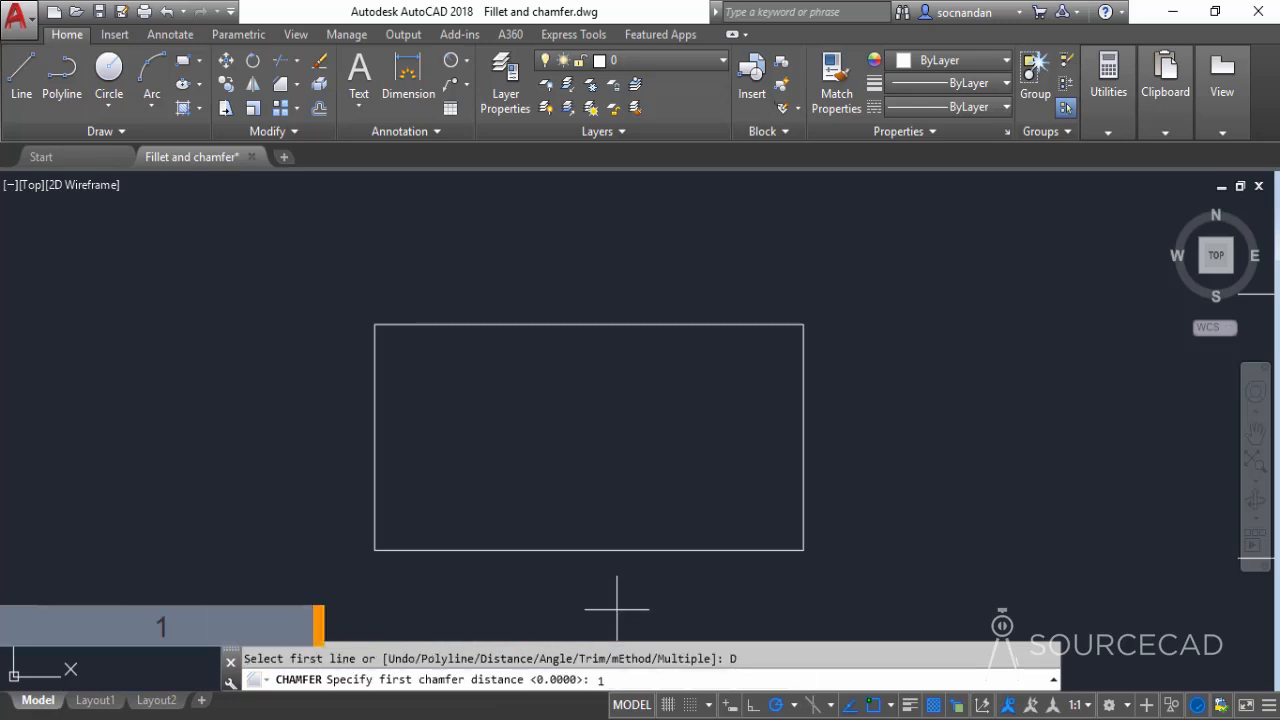
key(Return)
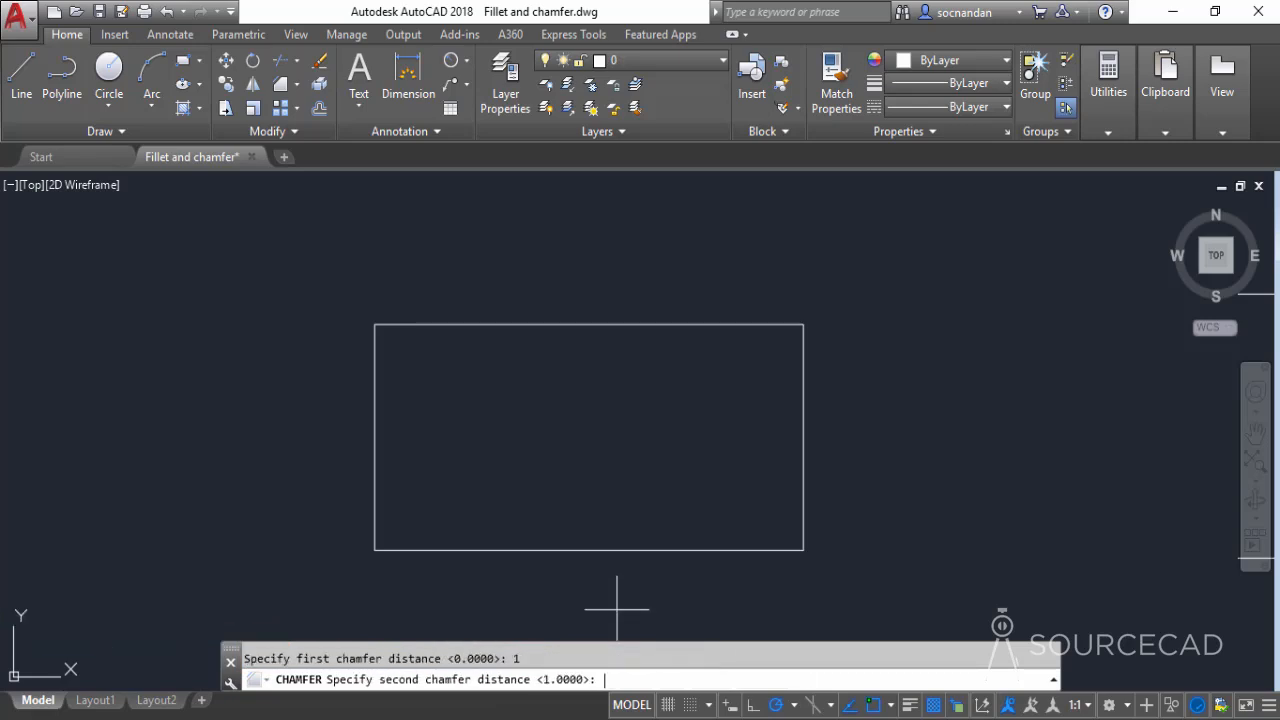
text(2)
key(Return)
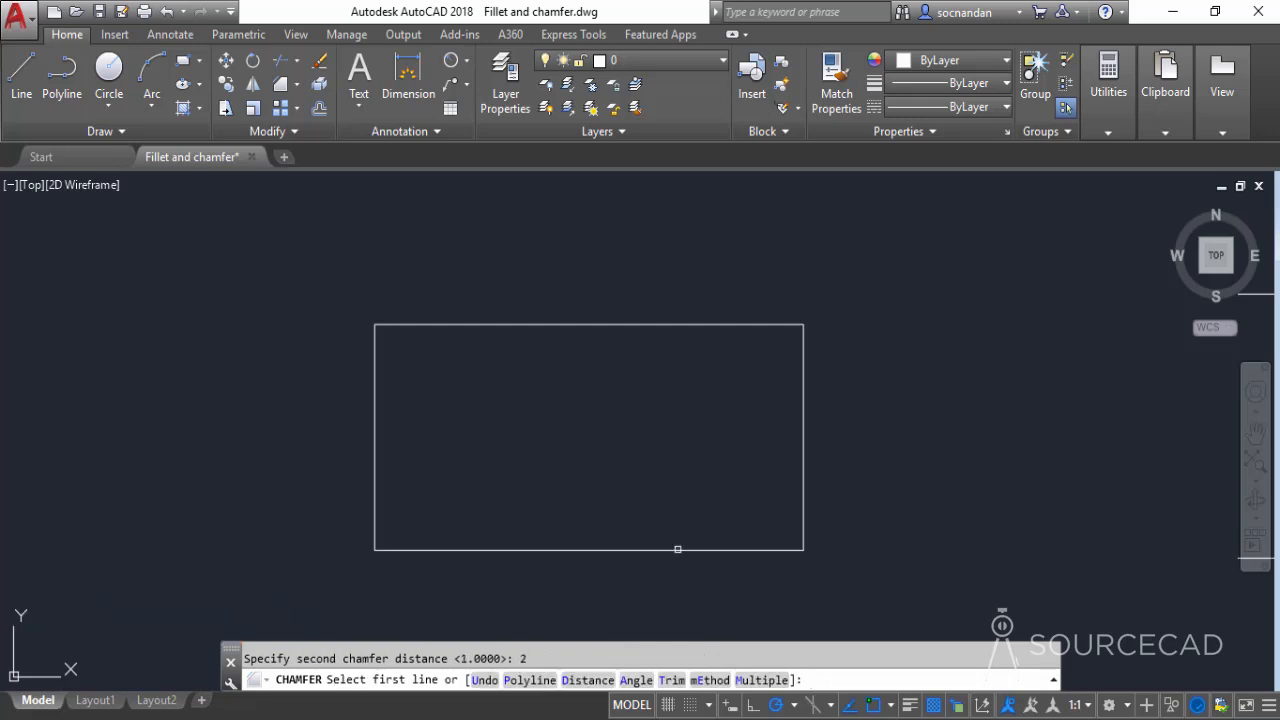
click(768, 325)
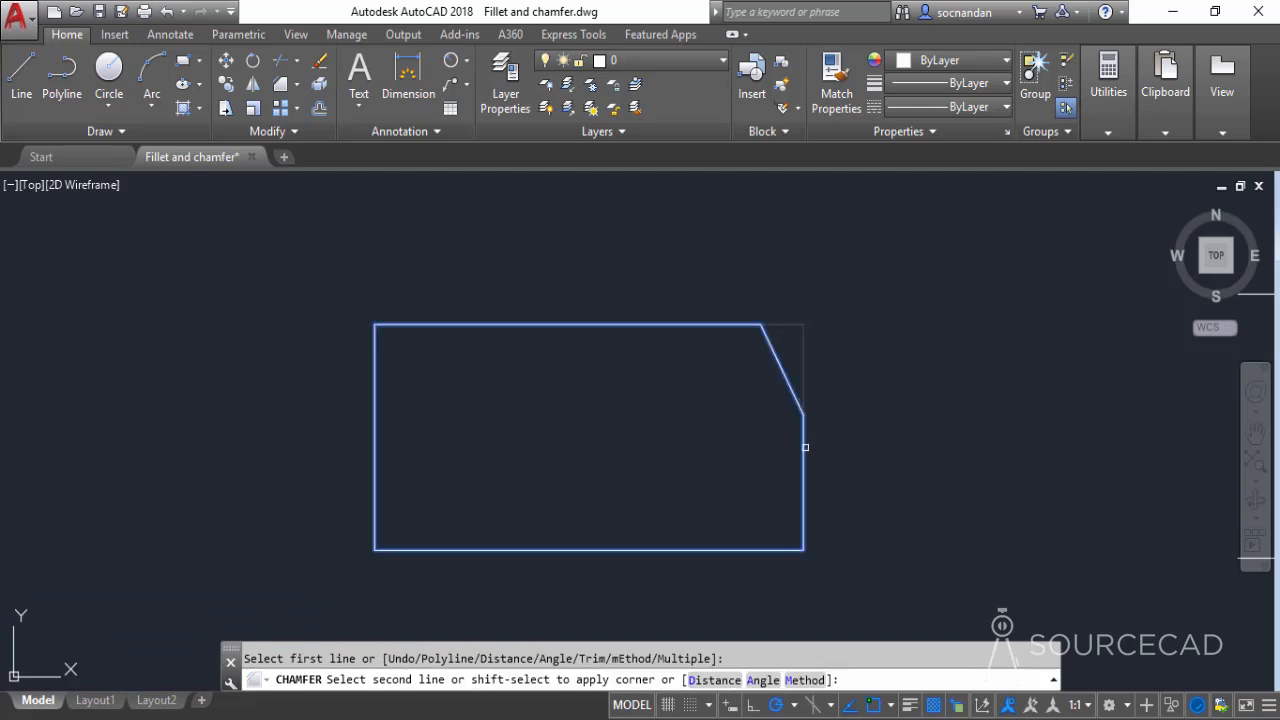
click(804, 447)
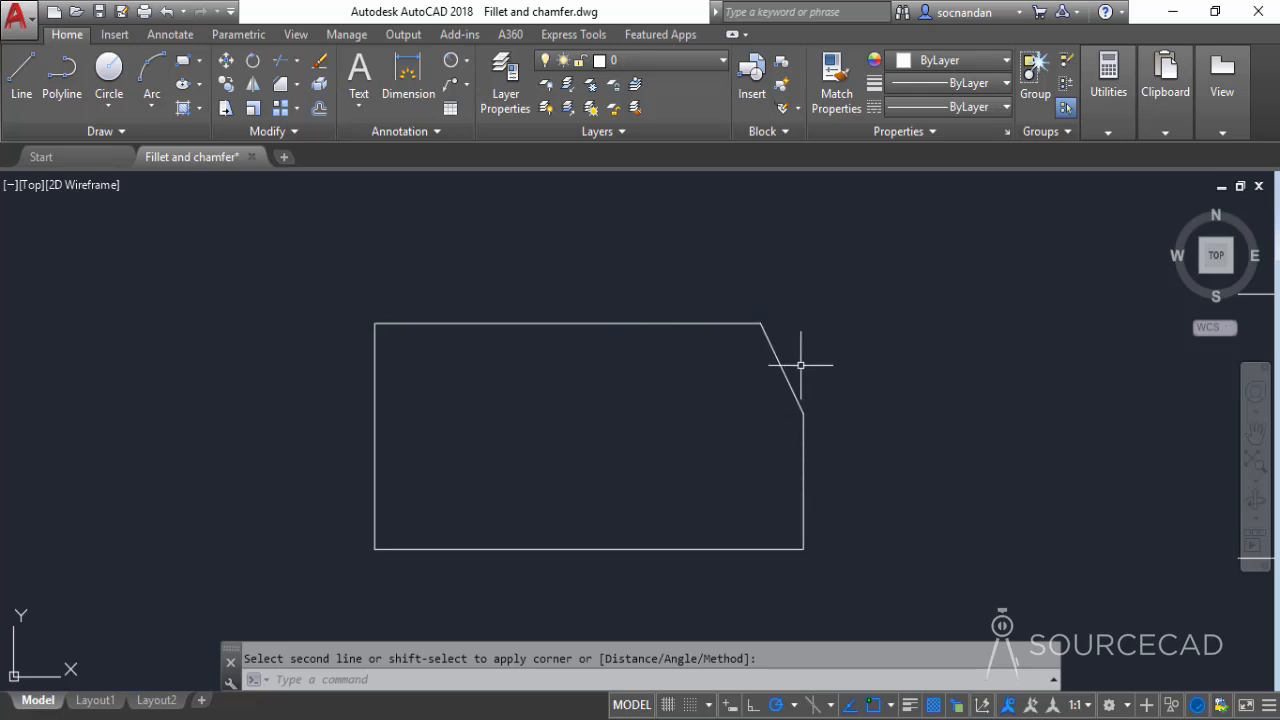
key(ctrl+z)
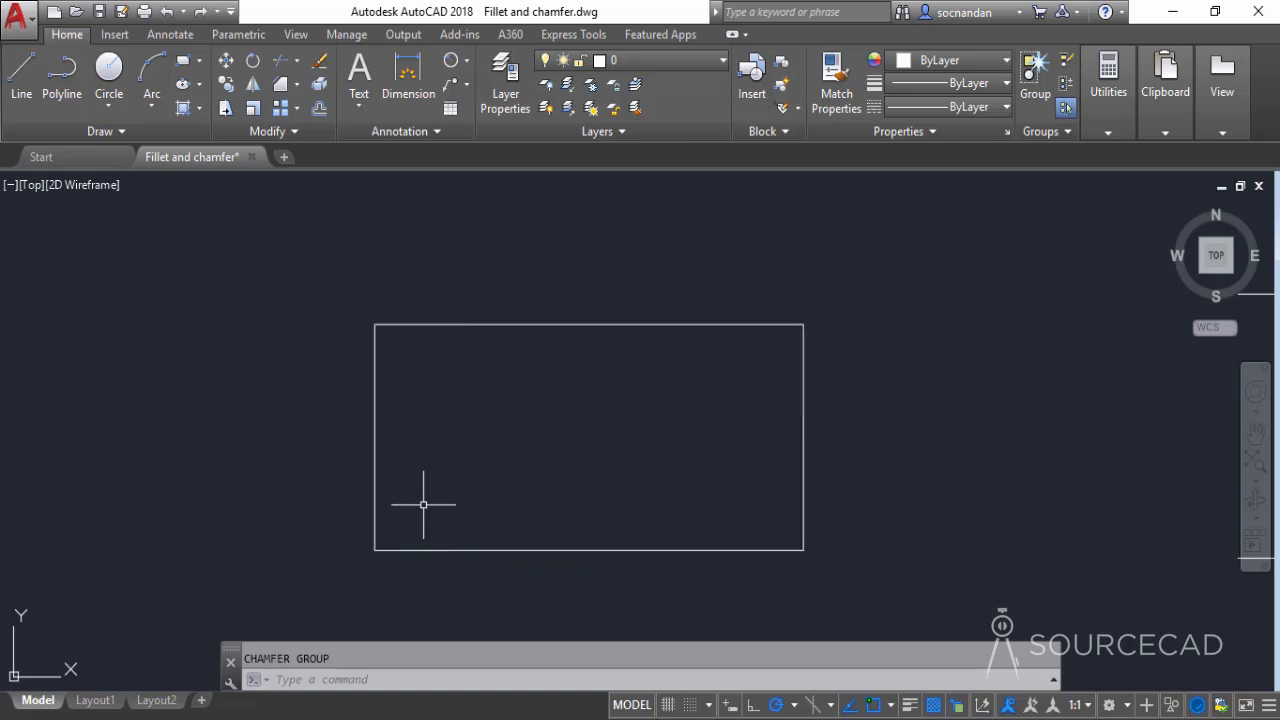
Chamfer all corners of the rectangle at once with the Polyline option, using 1 for both chamfer distances.
click(281, 84)
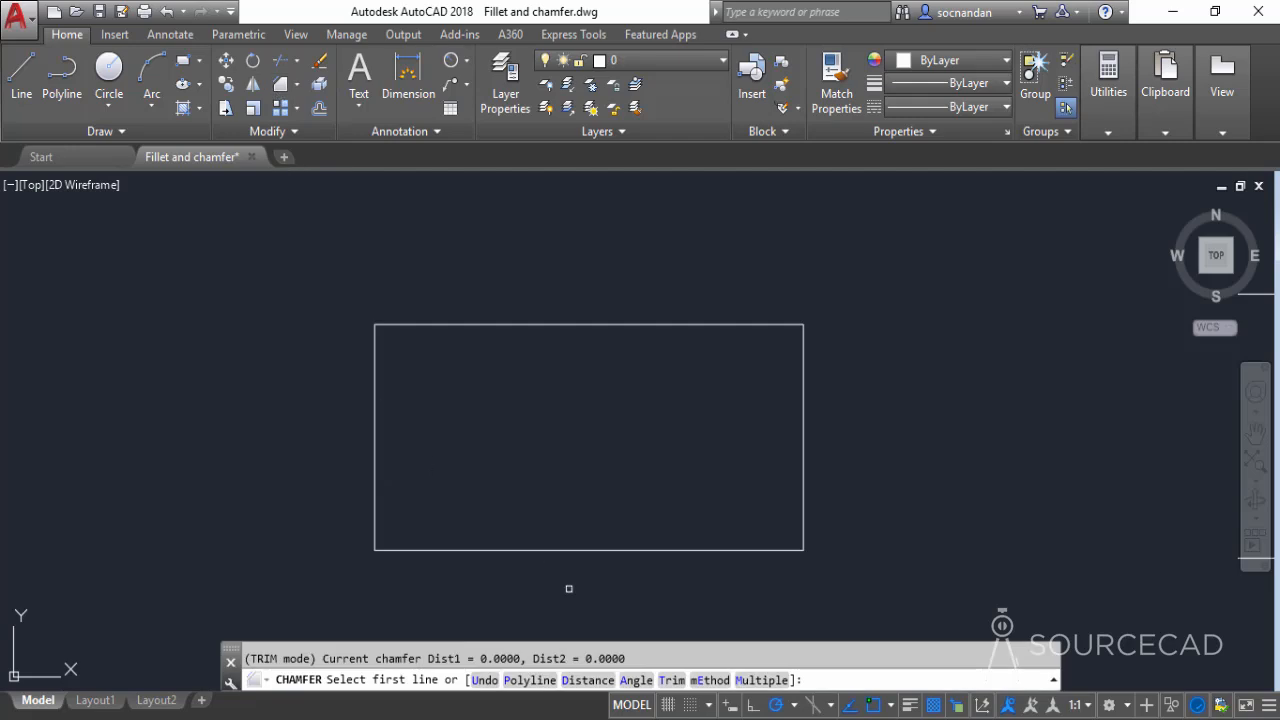
click(592, 680)
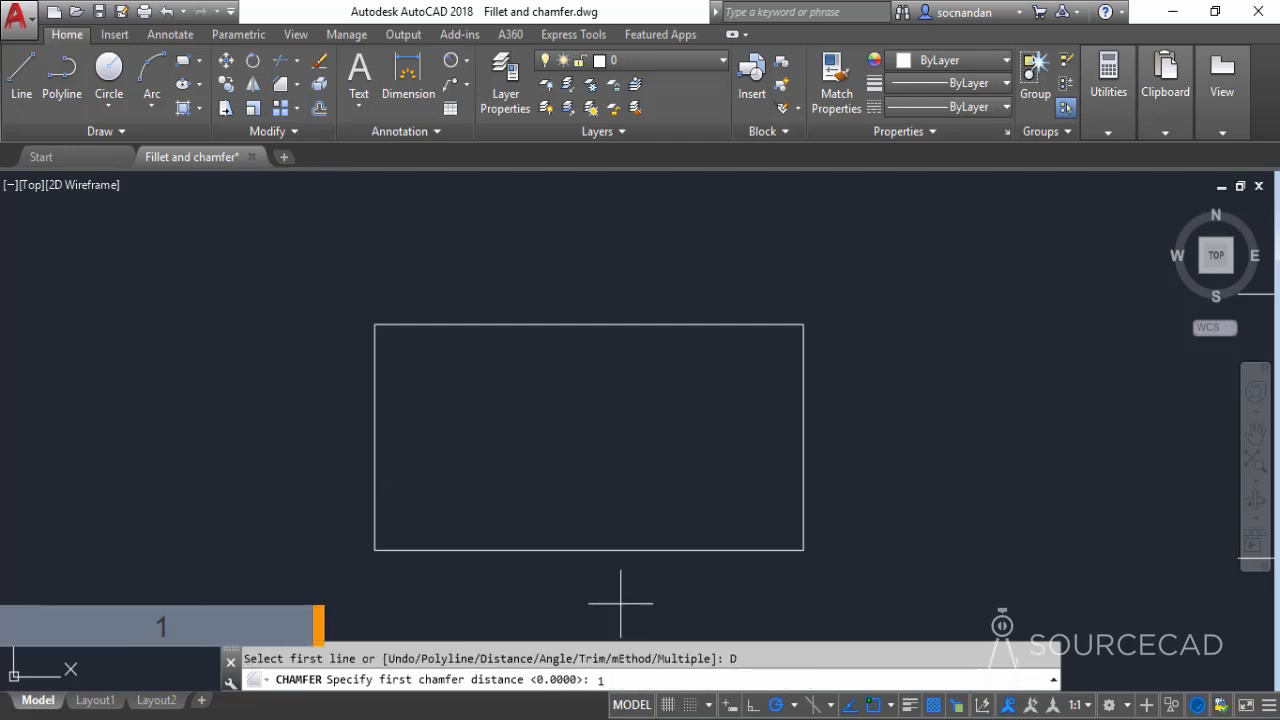
key(Return)
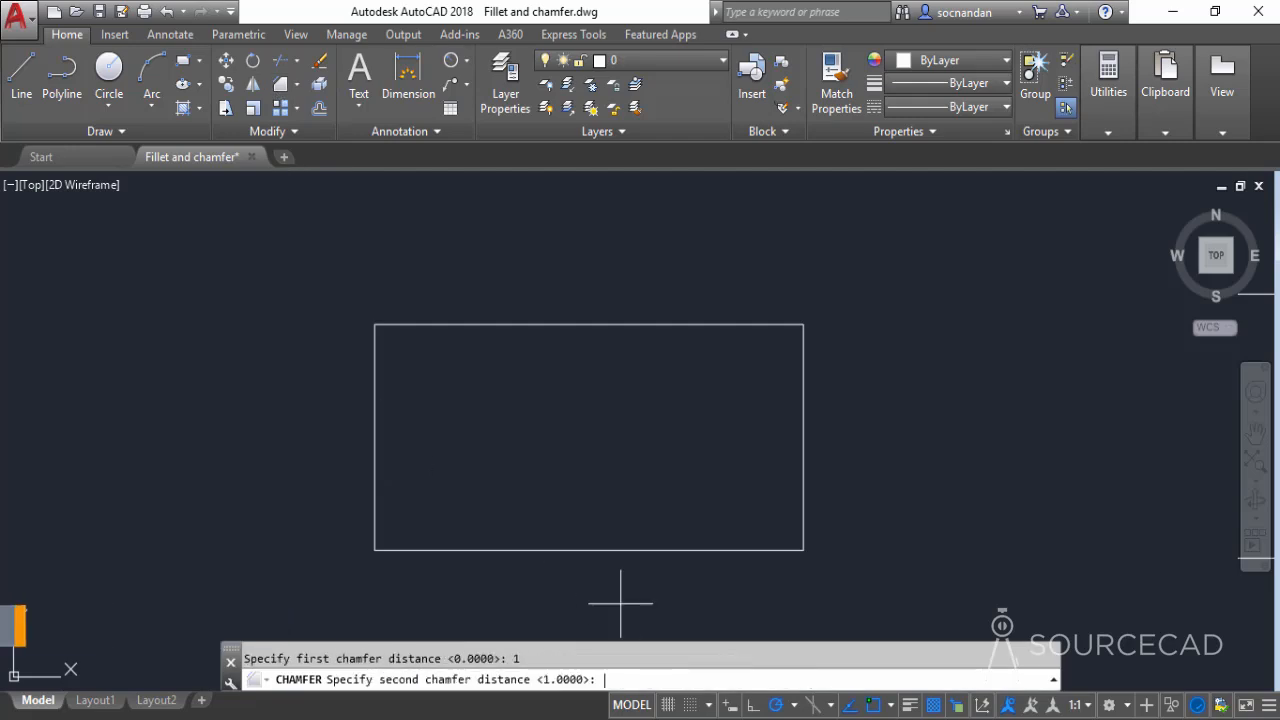
key(Return)
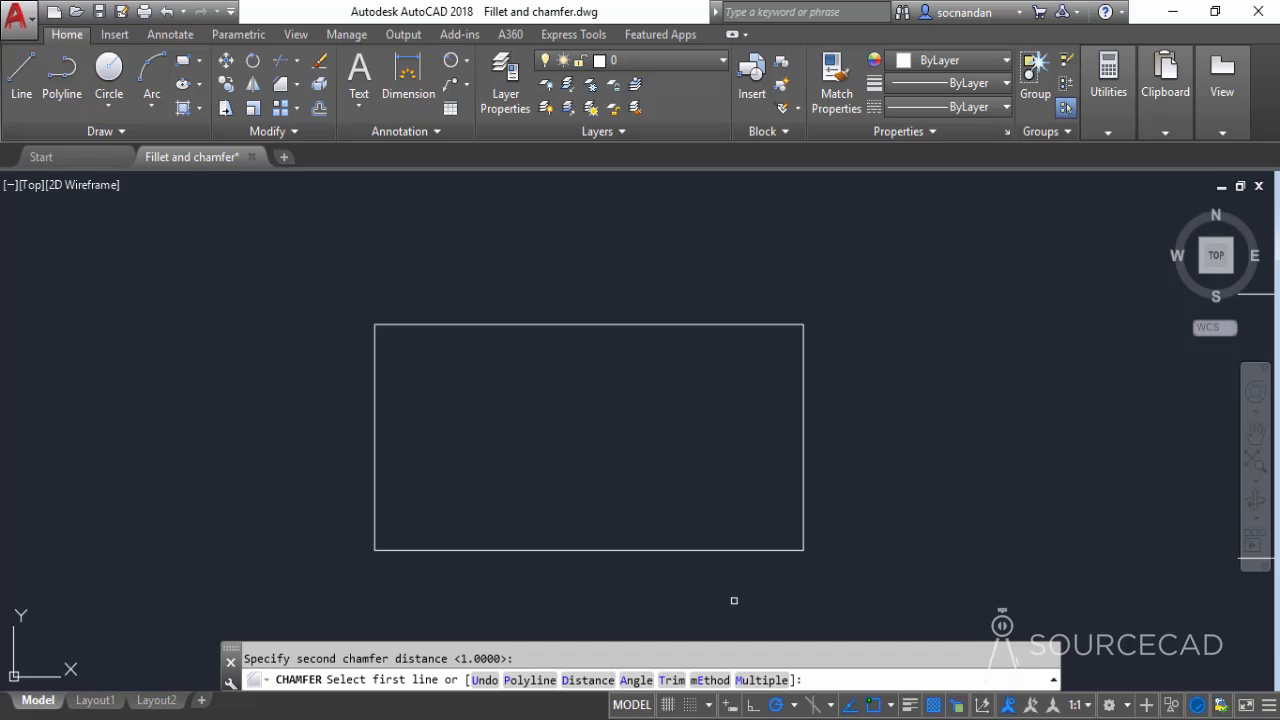
click(518, 680)
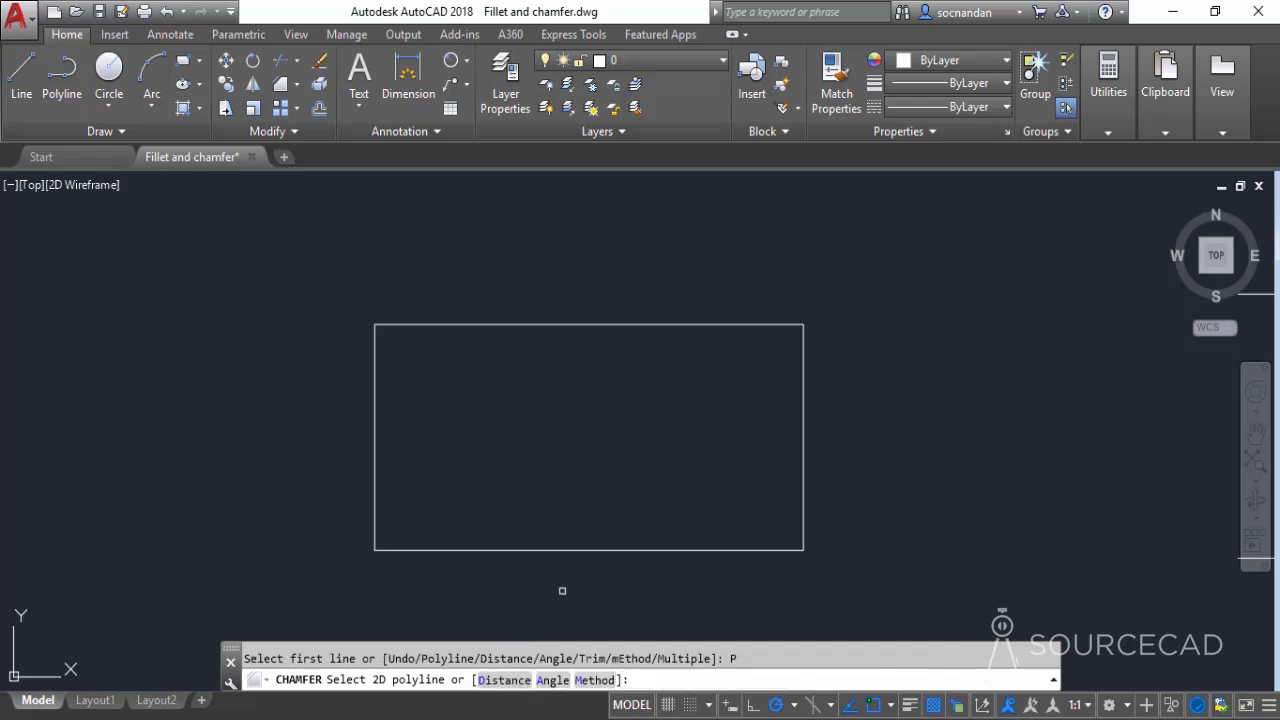
click(670, 549)
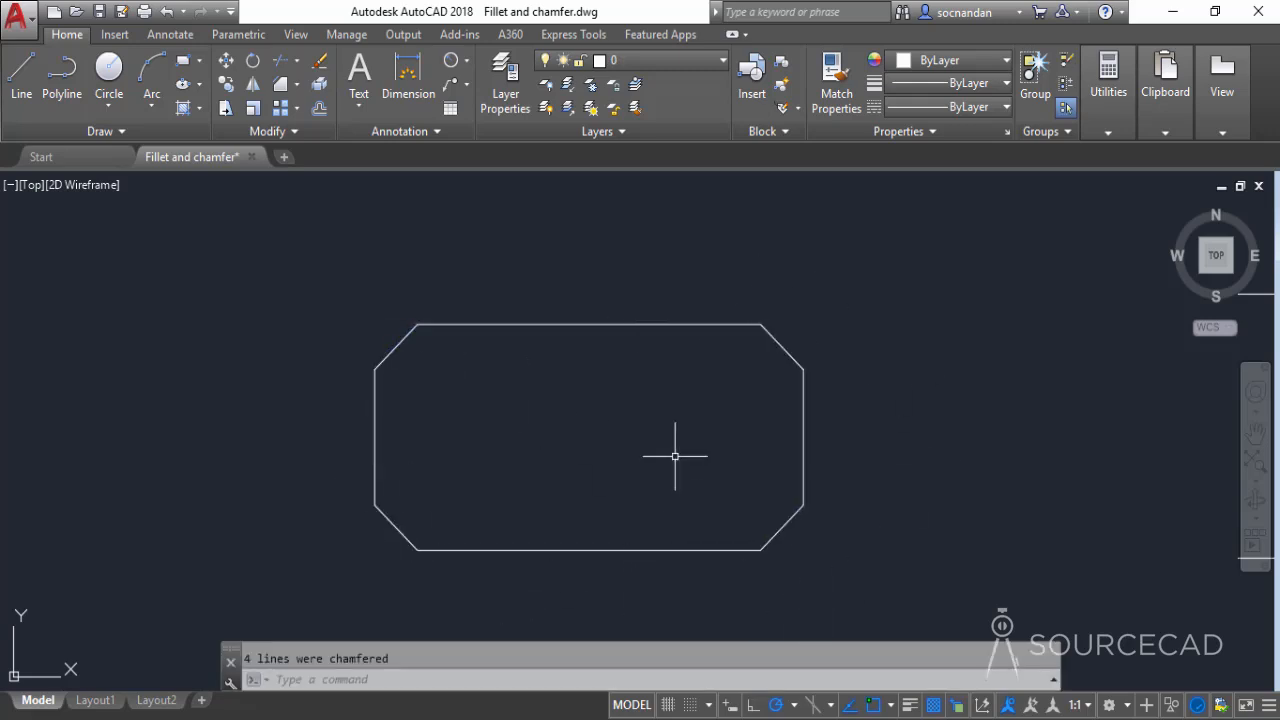
Chamfer the upper ends of the separate sloping line and vertical line, using the current chamfer distances of 1.
scroll(675, 454, down, 2)
mouse_move(960, 410)
middle_down()
mouse_move(920, 423)
mouse_move(440, 441)
middle_up()
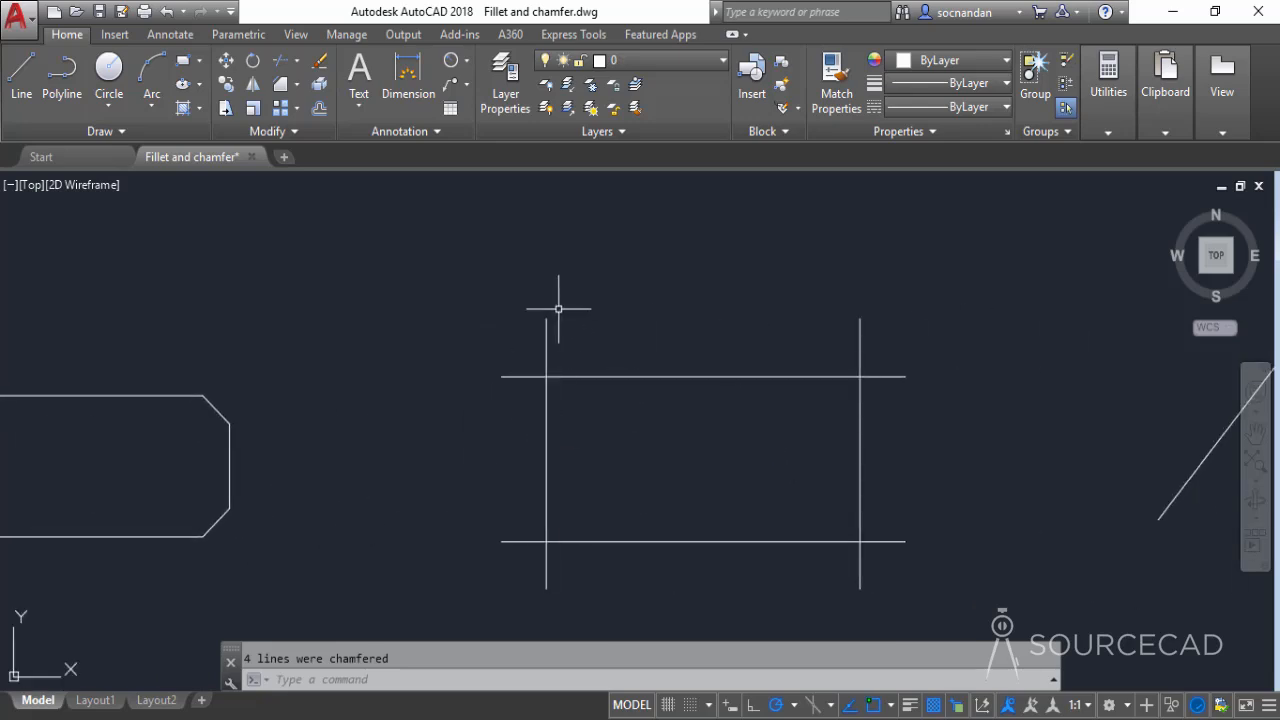
mouse_move(1008, 470)
middle_down()
mouse_move(580, 491)
mouse_move(378, 478)
middle_up()
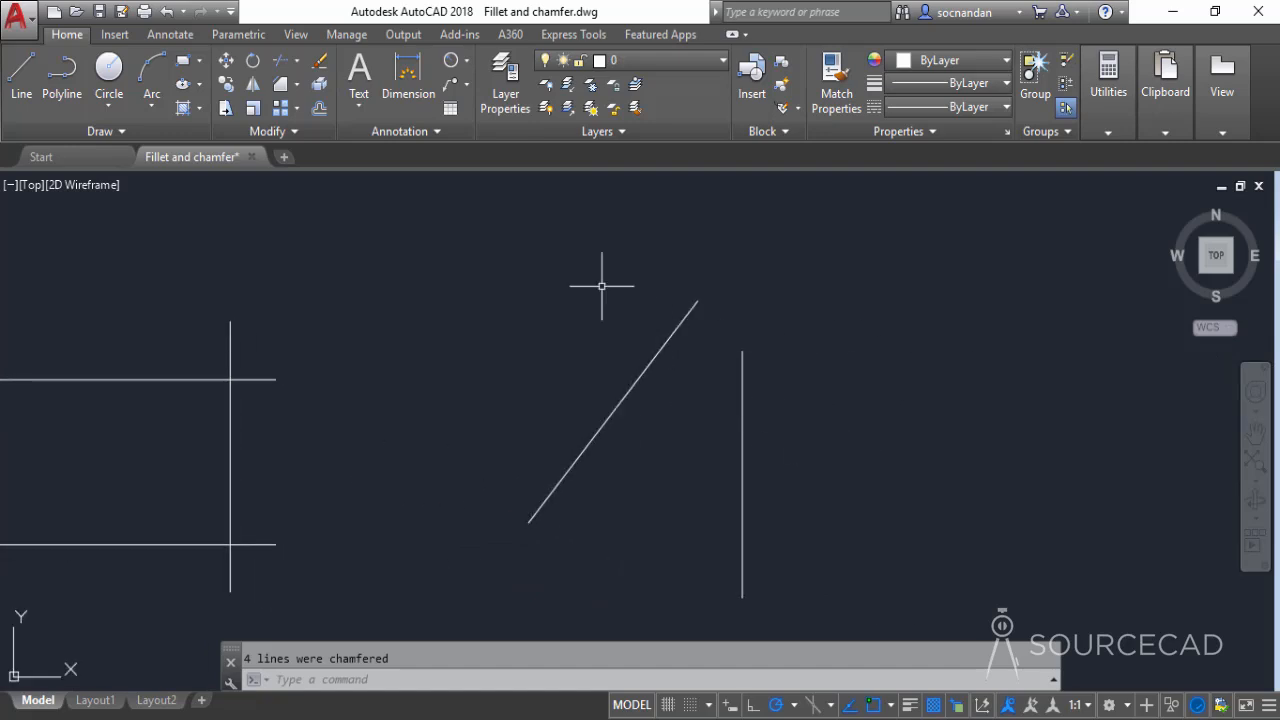
click(283, 90)
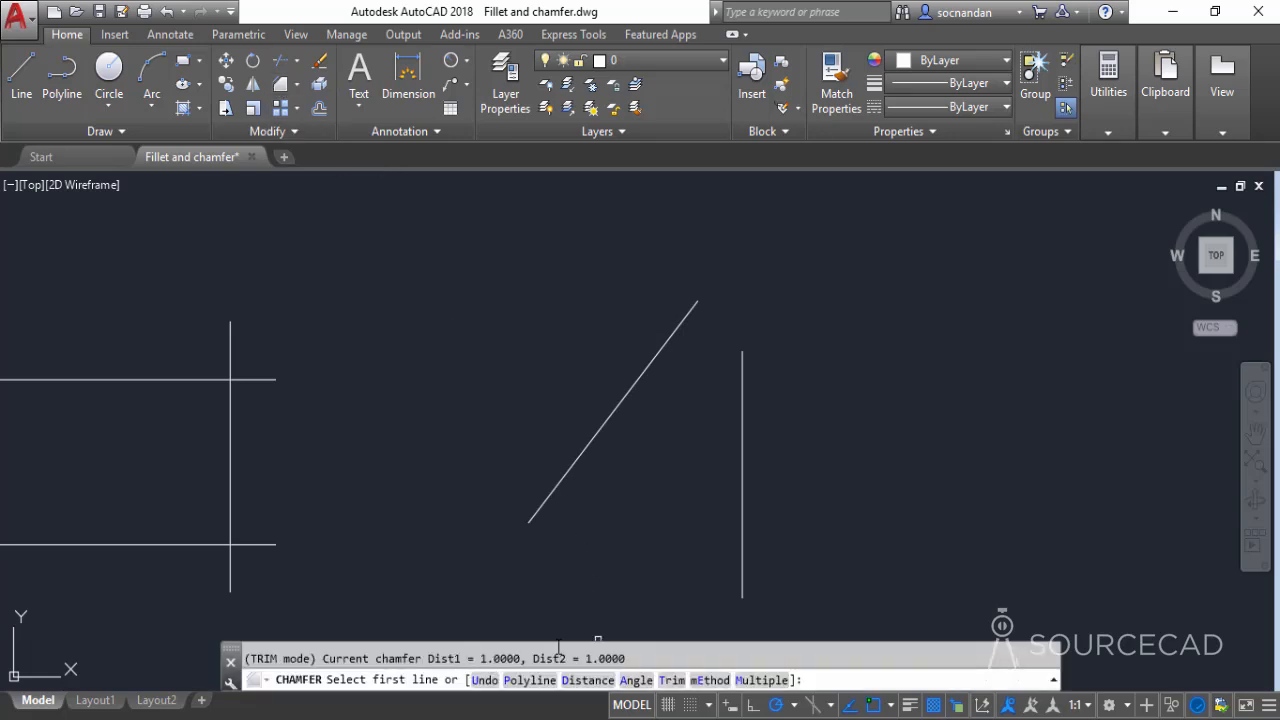
click(685, 324)
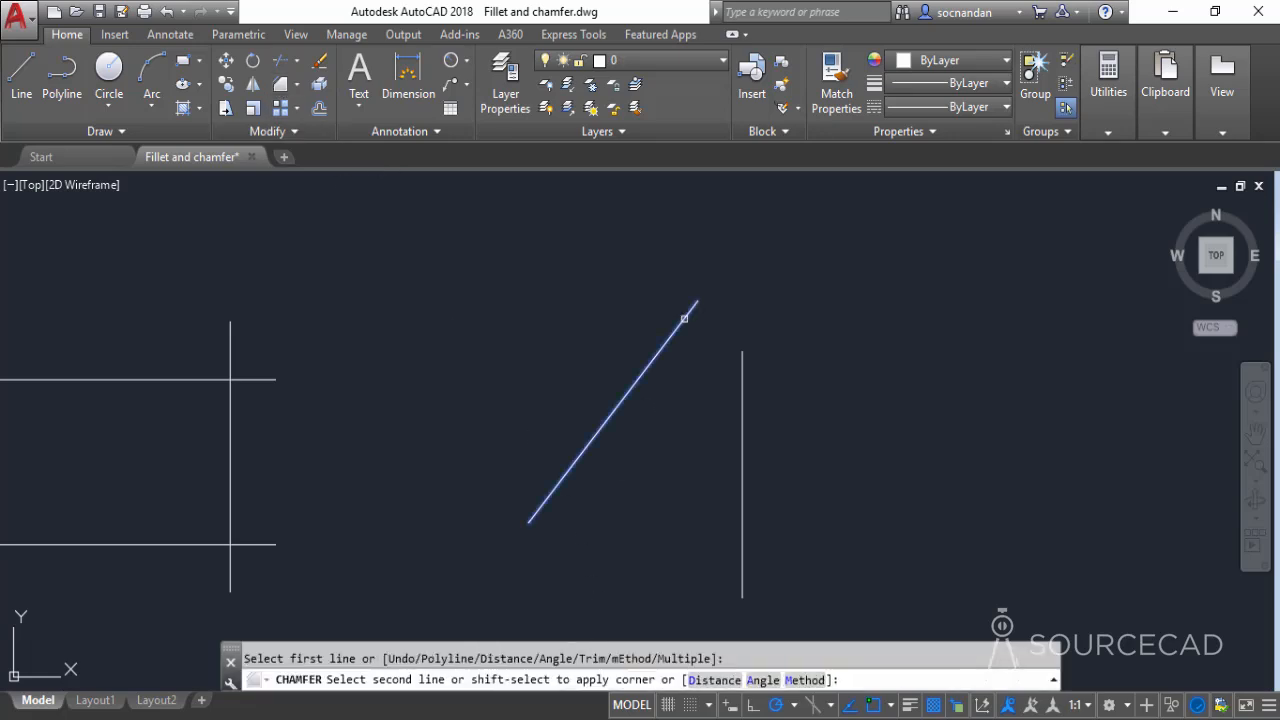
click(743, 378)
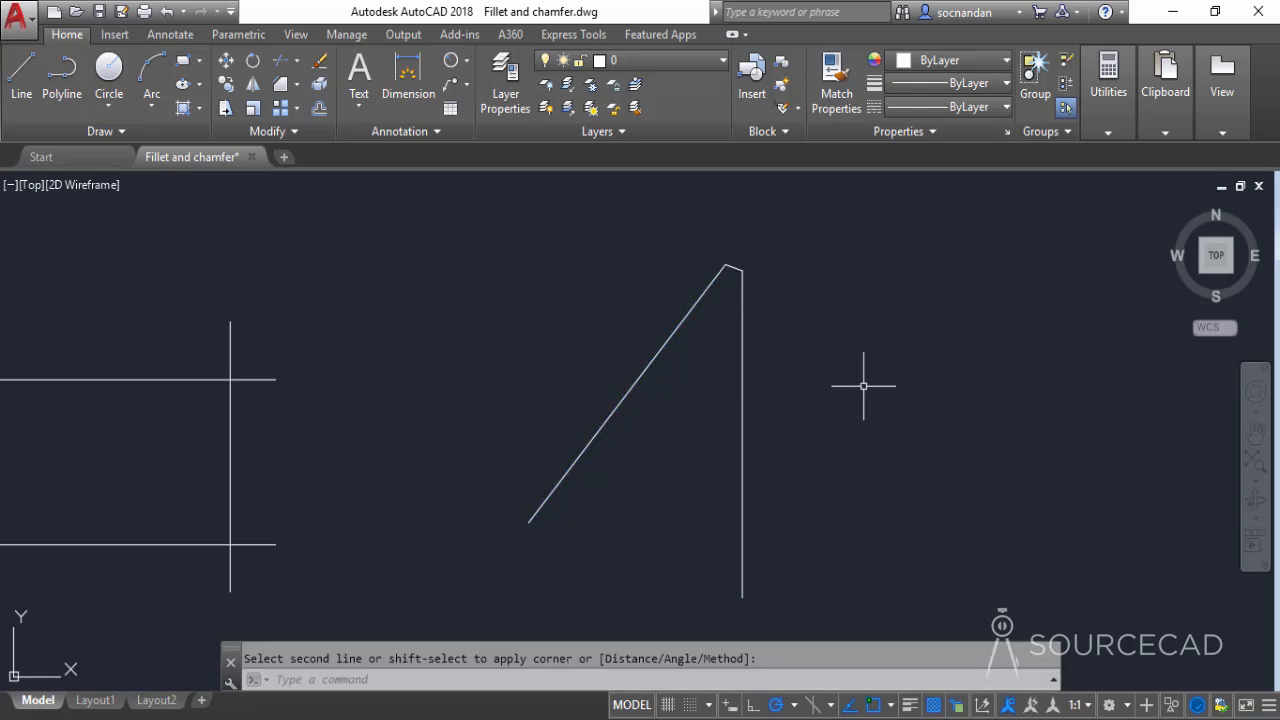
scroll(977, 433, down, 4)
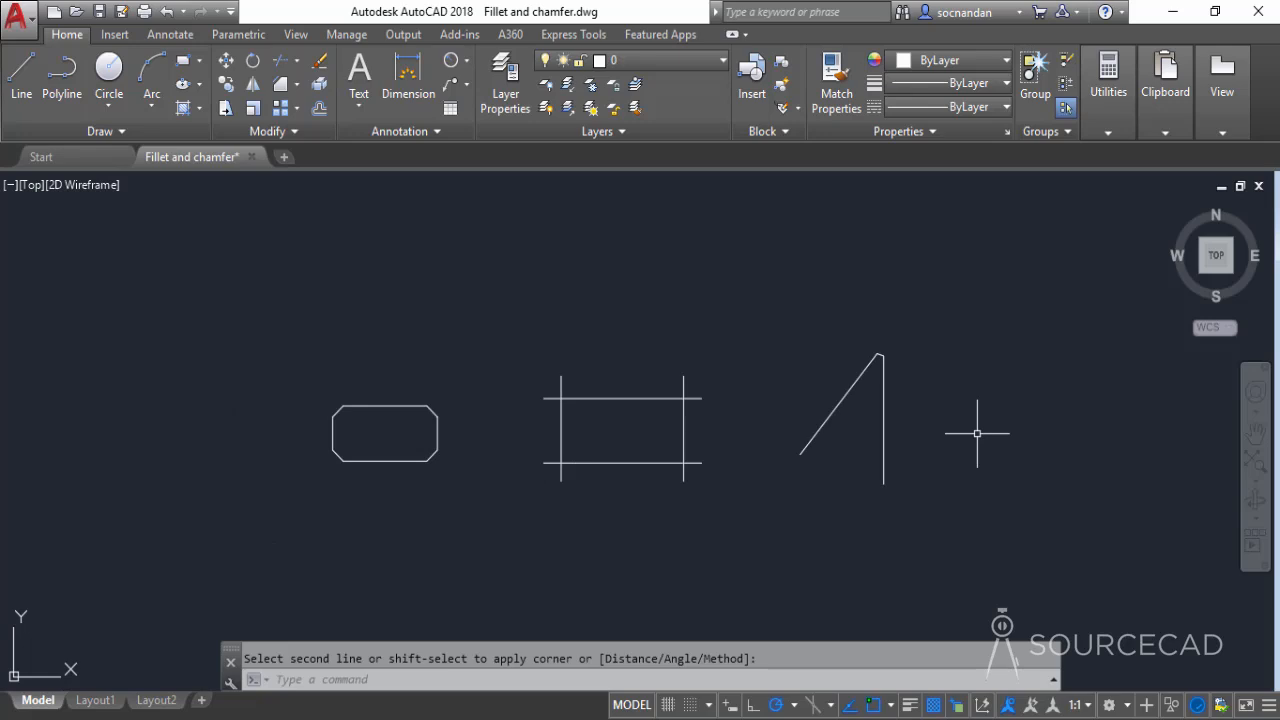